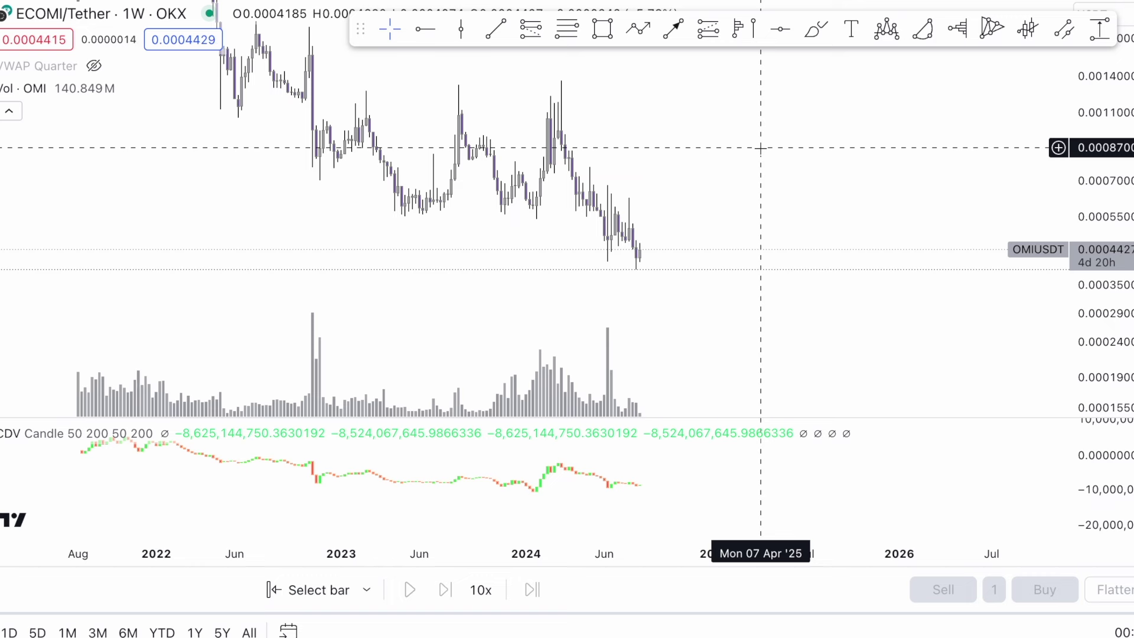
- Draw two diverging trend lines around price from November 2022, one rising along the highs and one falling along the lows
key(alt+t)
click(312, 119)
click(792, 78)
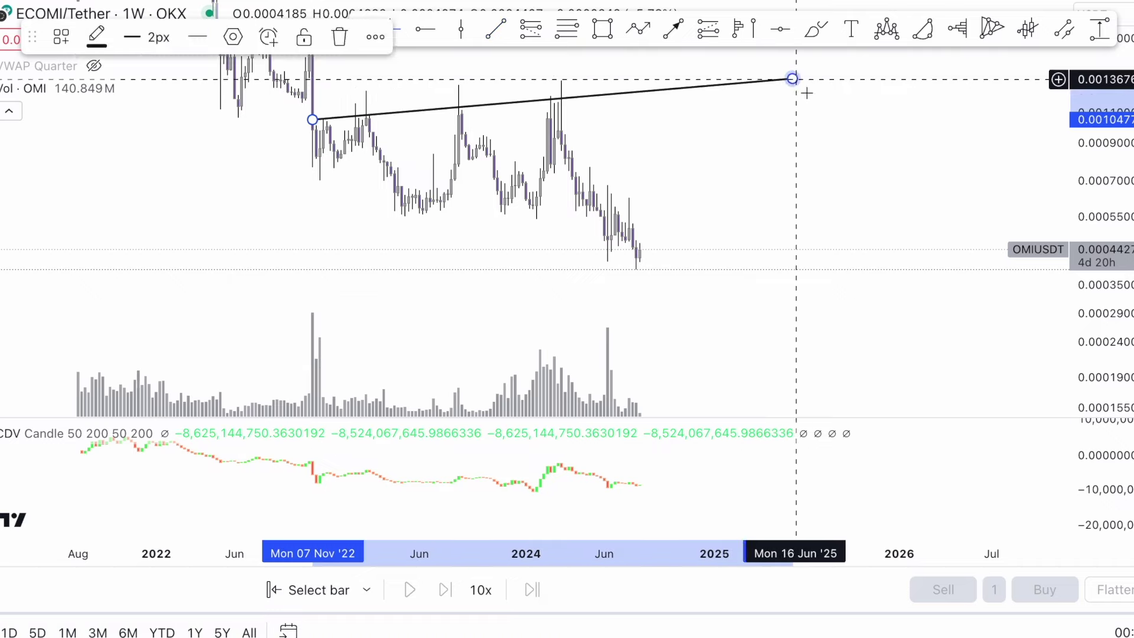
click(495, 28)
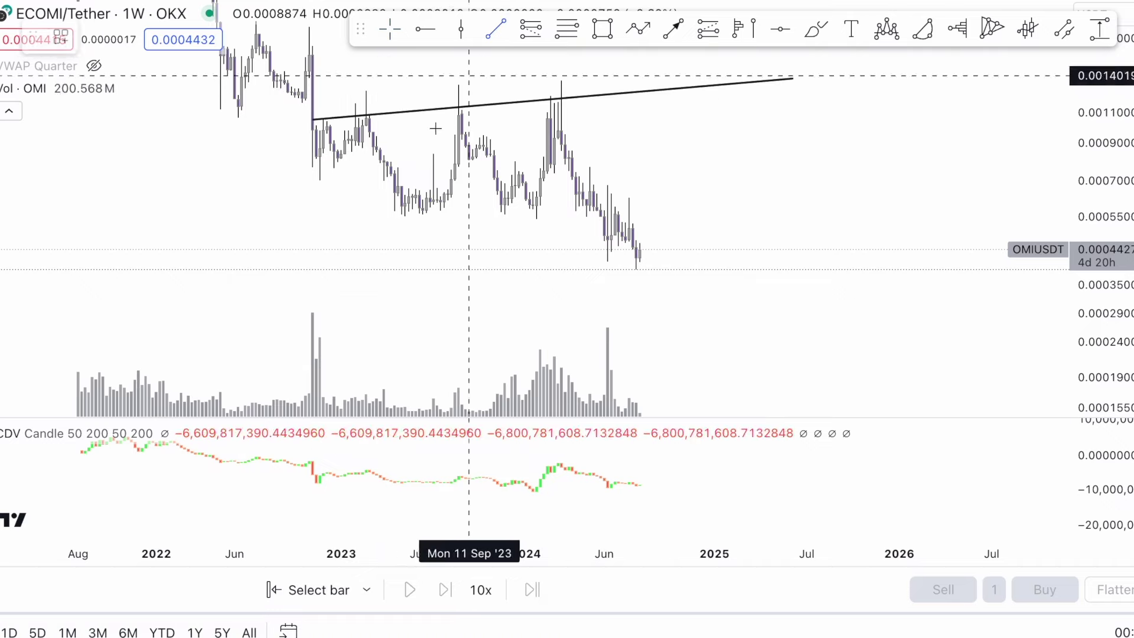
click(302, 183)
click(722, 287)
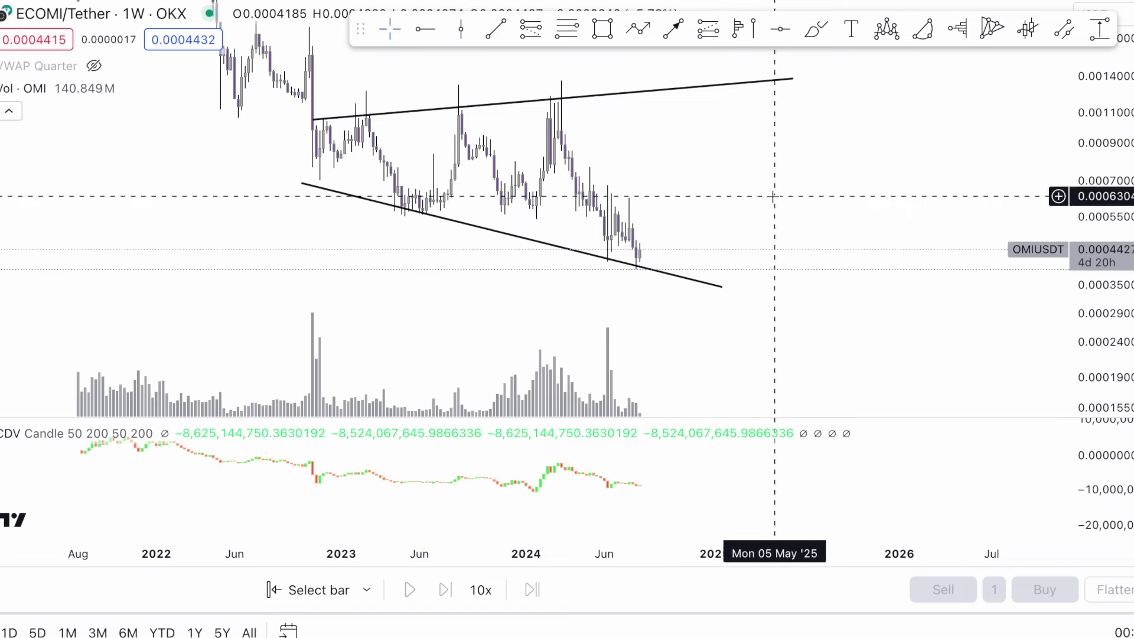
- Outline the 2024 decline with two converging trend lines, one along its highs and one along its lows
click(495, 29)
click(589, 169)
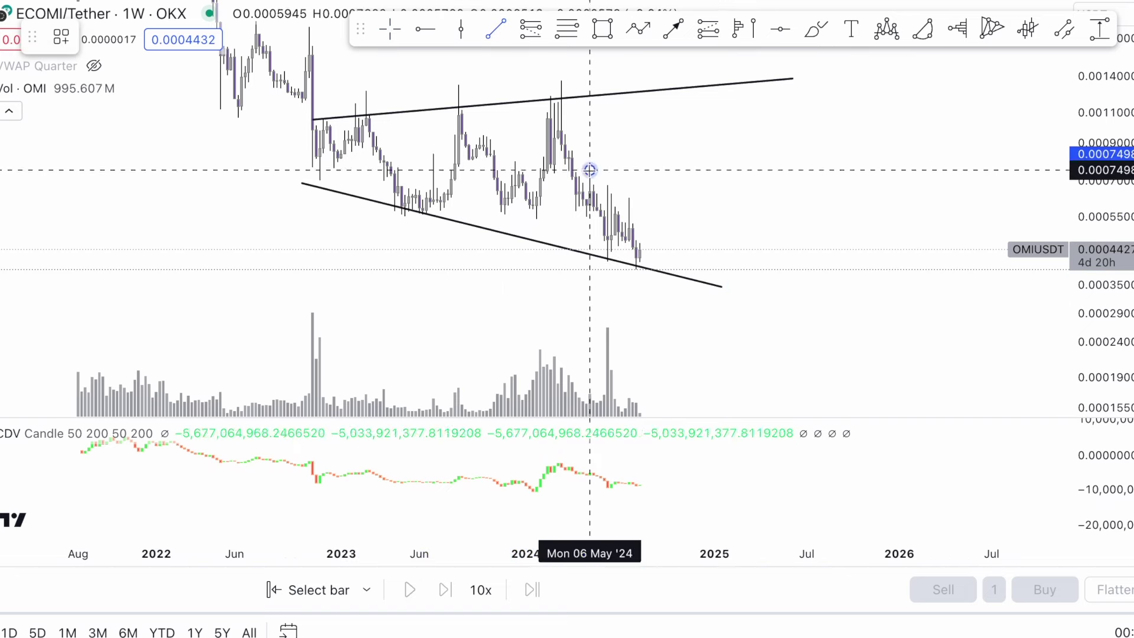
click(662, 260)
click(539, 212)
click(641, 264)
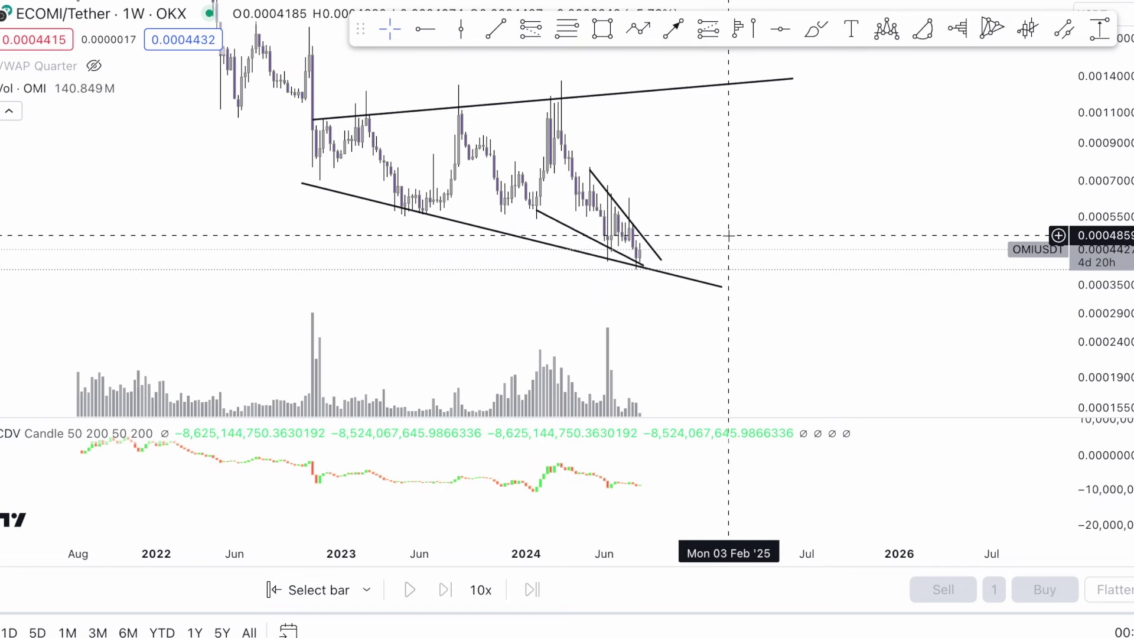
- Draw an arrow sloping downward above the declining mid-2024 volume bars
click(673, 29)
click(611, 357)
click(665, 411)
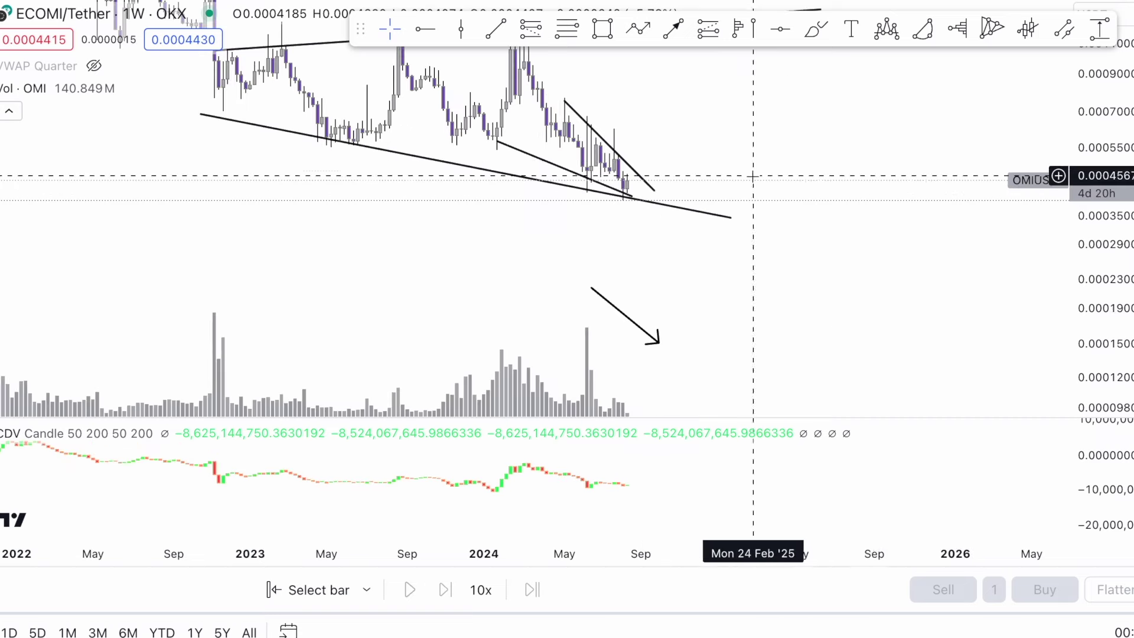
- Delete the downward-sloping arrow over the recent volume bars
scroll(924, 127, up, 5)
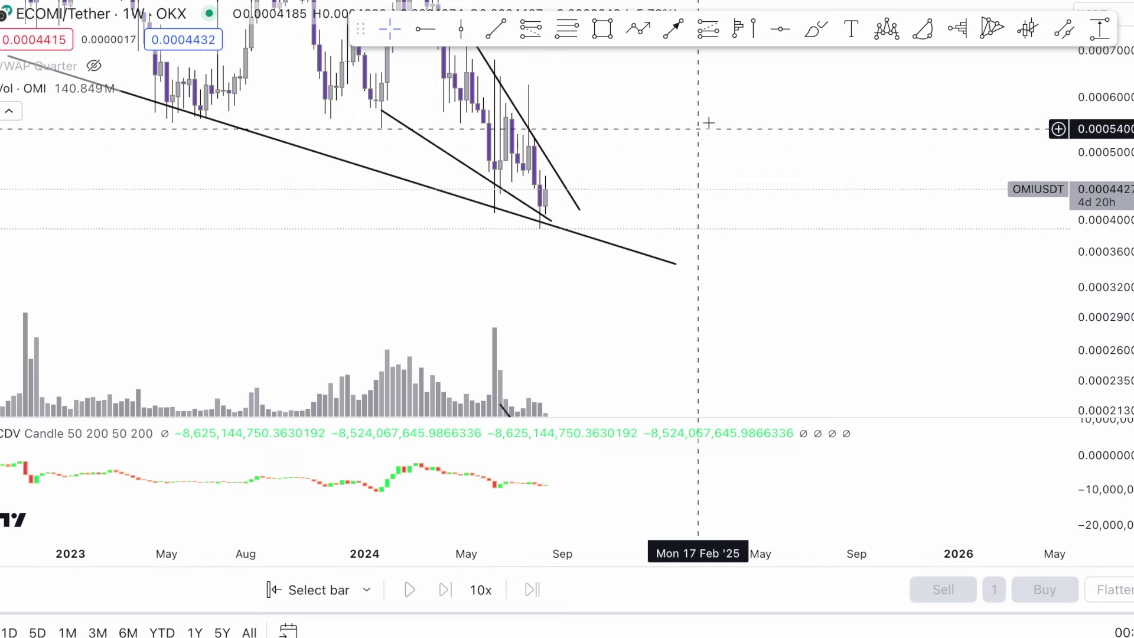
scroll(811, 182, left, 2)
scroll(815, 174, down, 2)
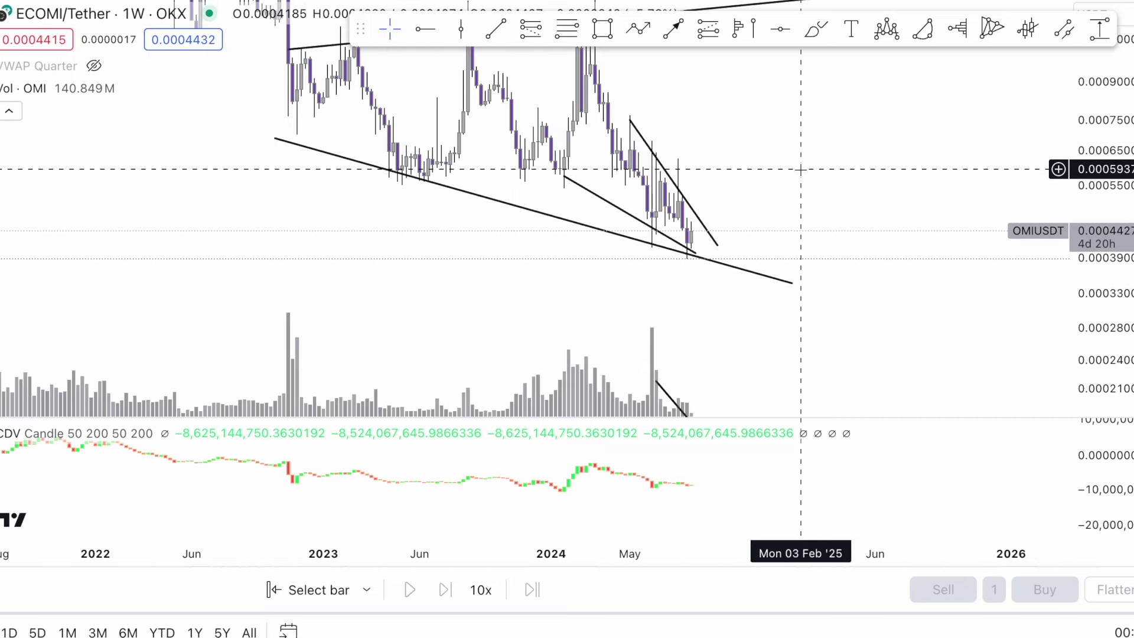
click(666, 392)
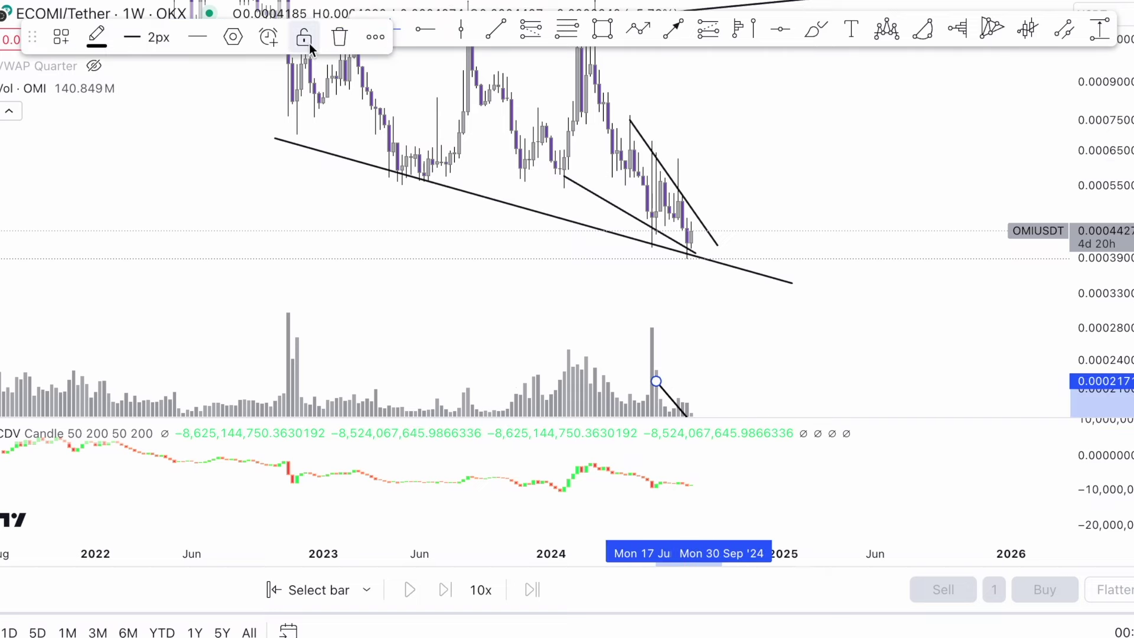
click(337, 41)
- Place a Fibonacci retracement from the March 2024 high at 0.0013569 down to the recent low at 0.0003856
drag(810, 115, 767, 155)
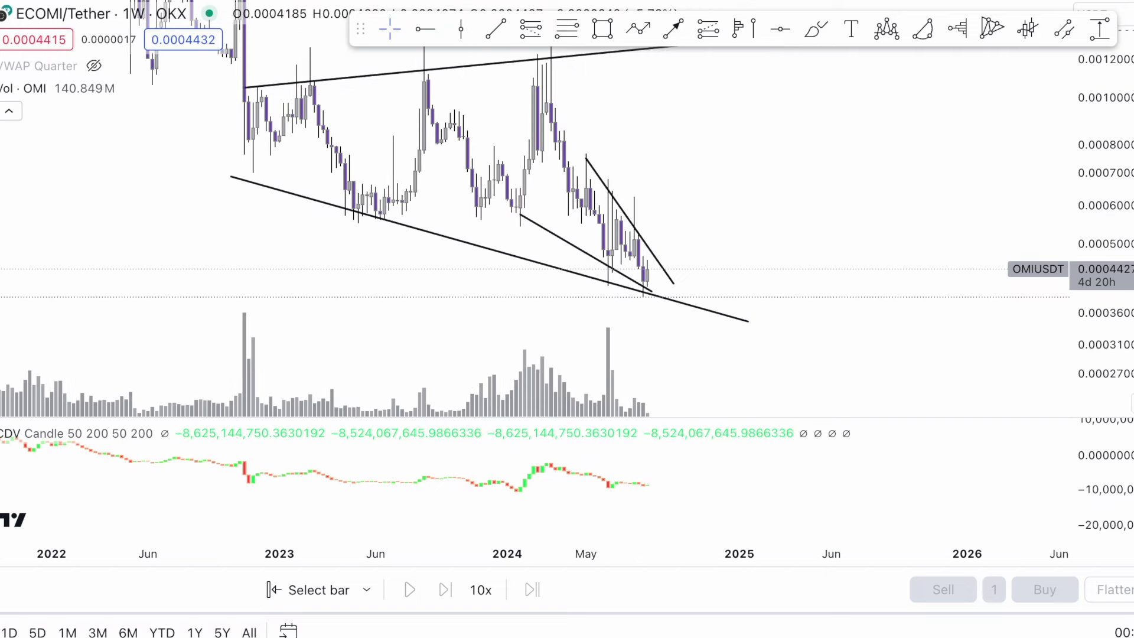
drag(1101, 112, 1101, 176)
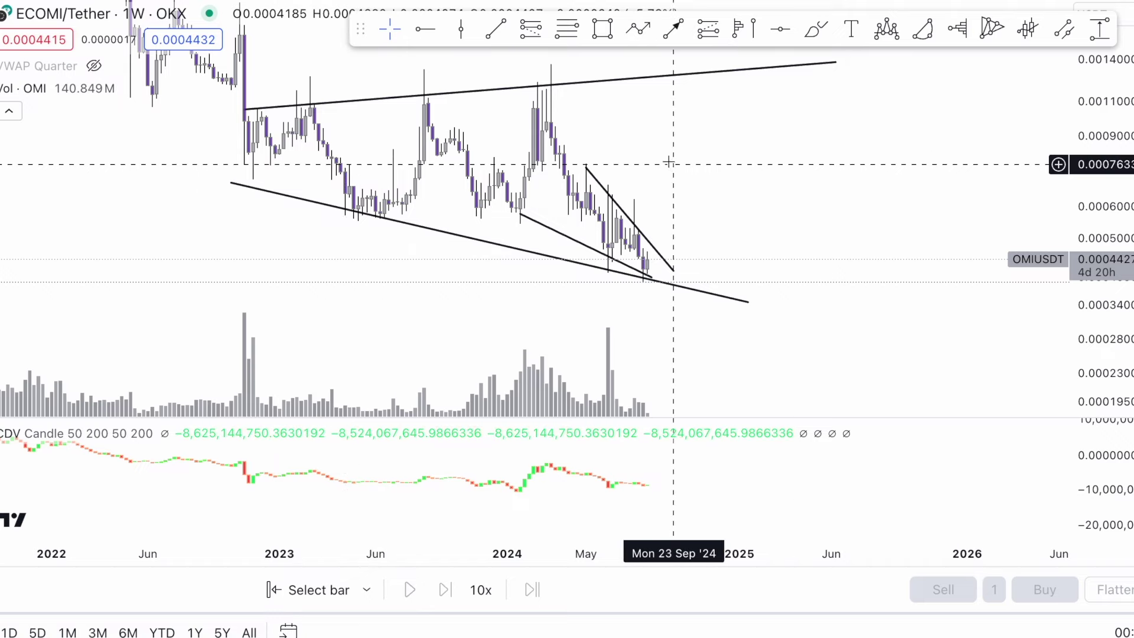
click(567, 28)
click(551, 64)
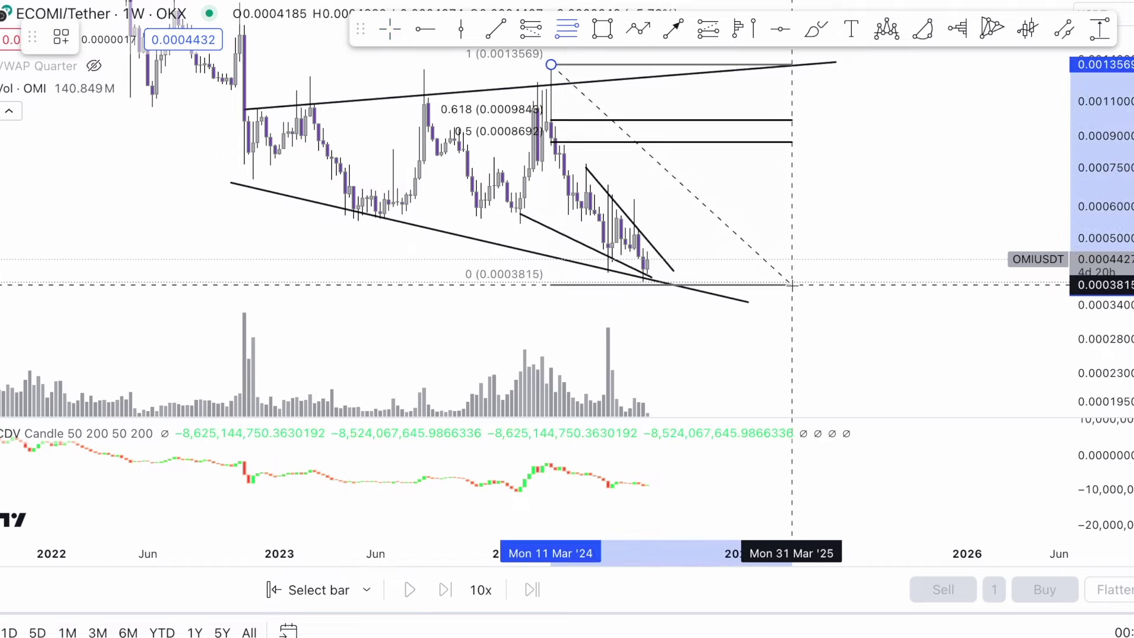
click(793, 283)
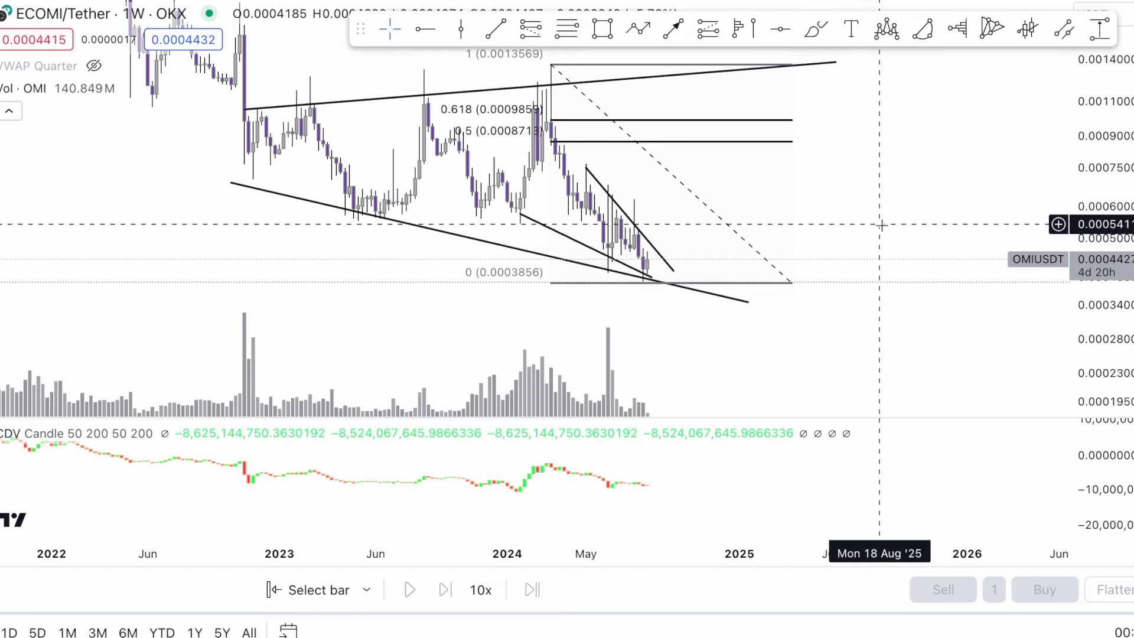
- Draw an arrow from the latest candle up to the 0.5 retracement level around December 2024
click(672, 28)
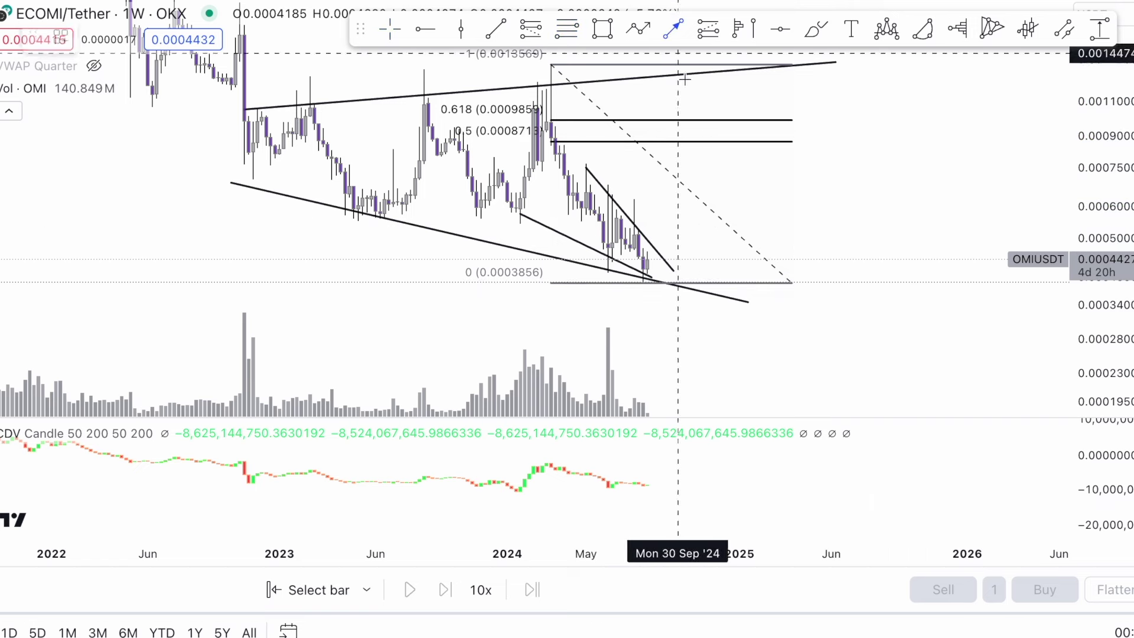
click(656, 267)
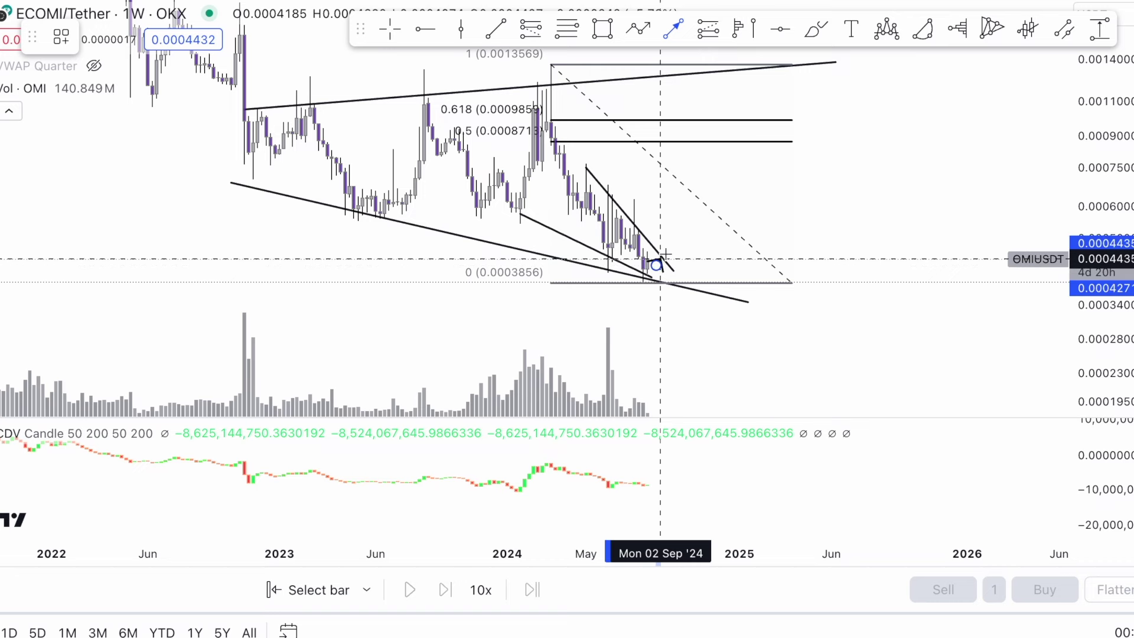
click(731, 140)
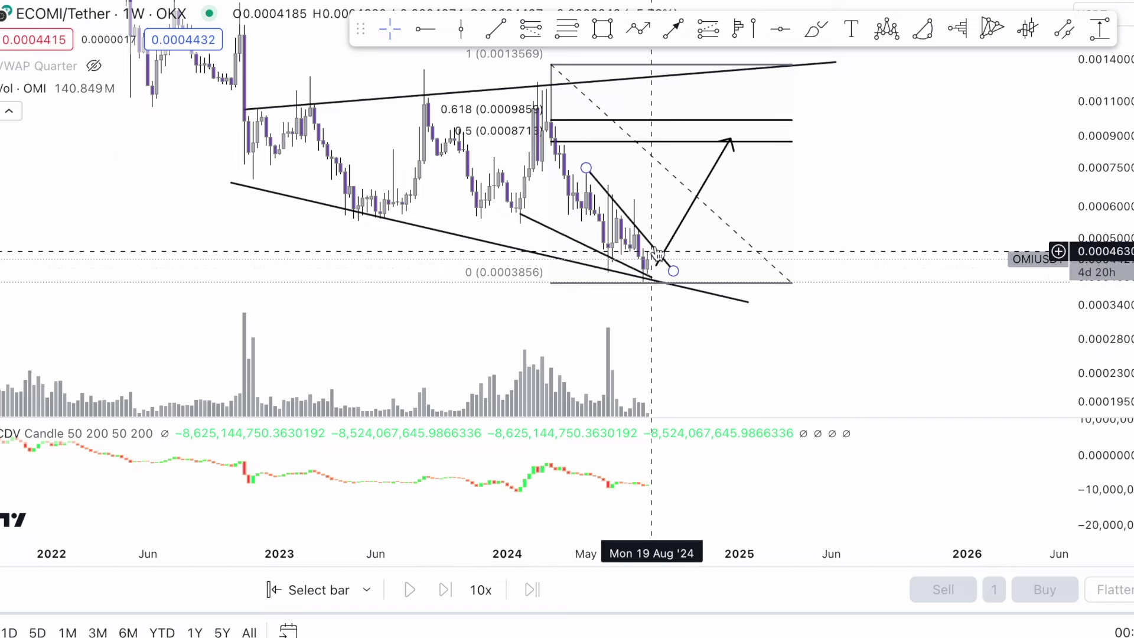
- Draw a zigzag path of rising swings from the wedge tip up to about 0.00084 in May 2025
click(638, 28)
click(677, 270)
click(704, 227)
click(721, 254)
click(742, 199)
click(761, 235)
click(796, 207)
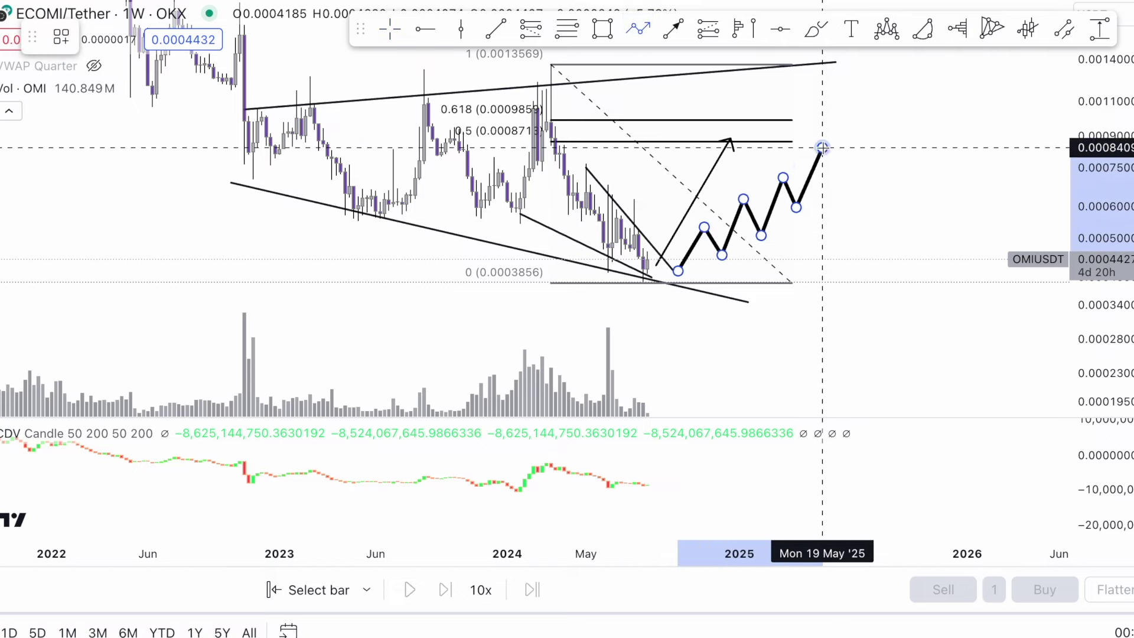
double_click(822, 148)
- Delete the zigzag path, the projection arrow and the Fibonacci retracement from the price chart
click(305, 37)
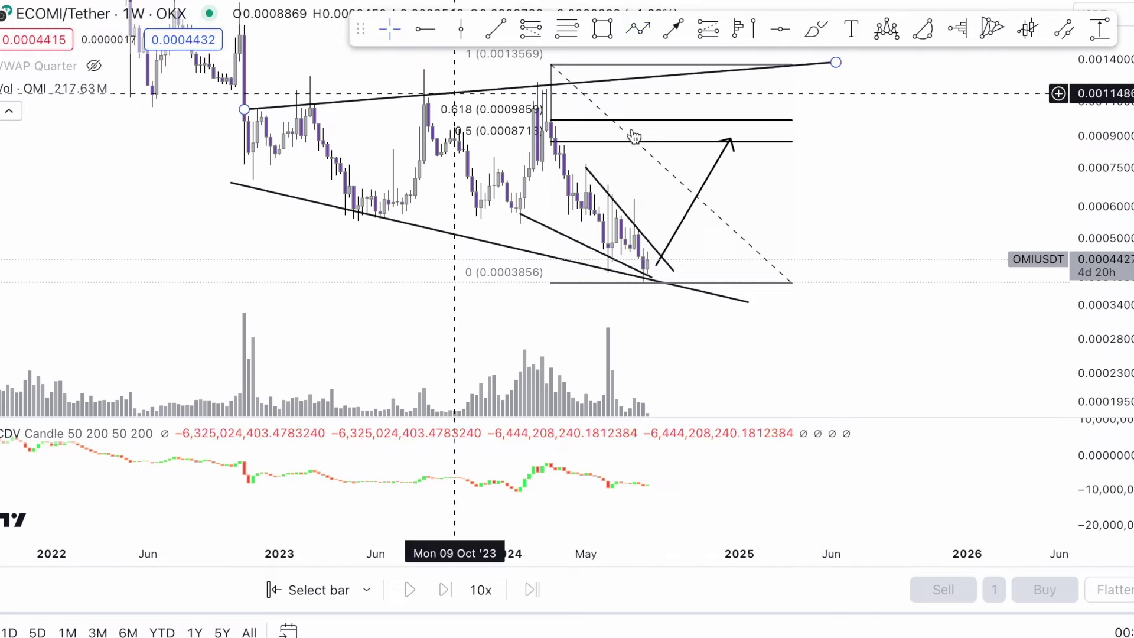
click(736, 139)
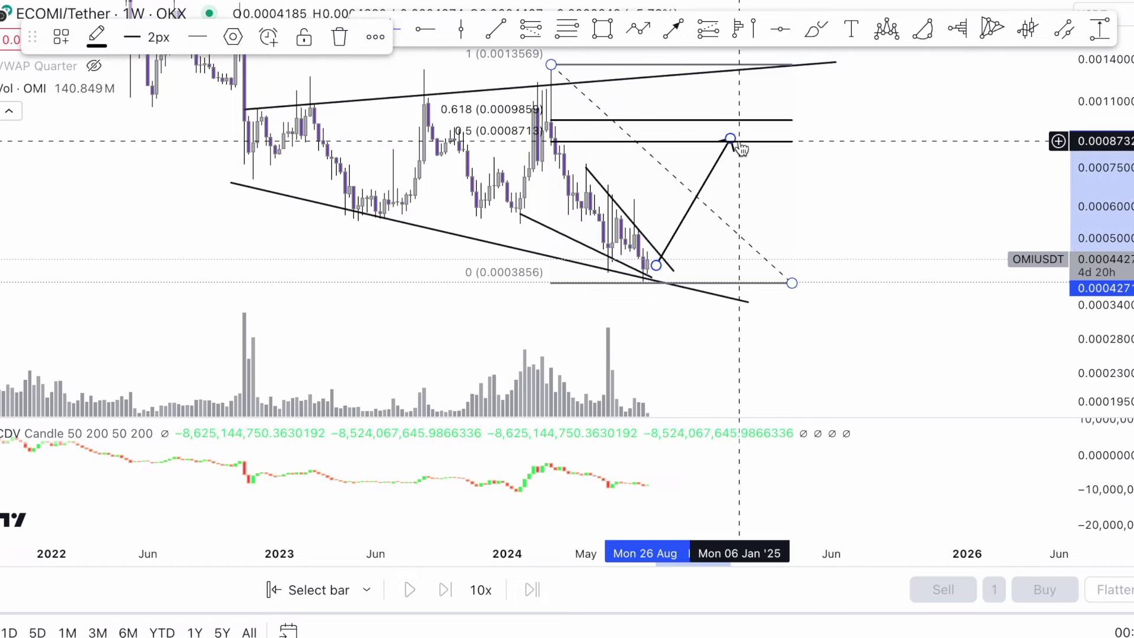
click(341, 37)
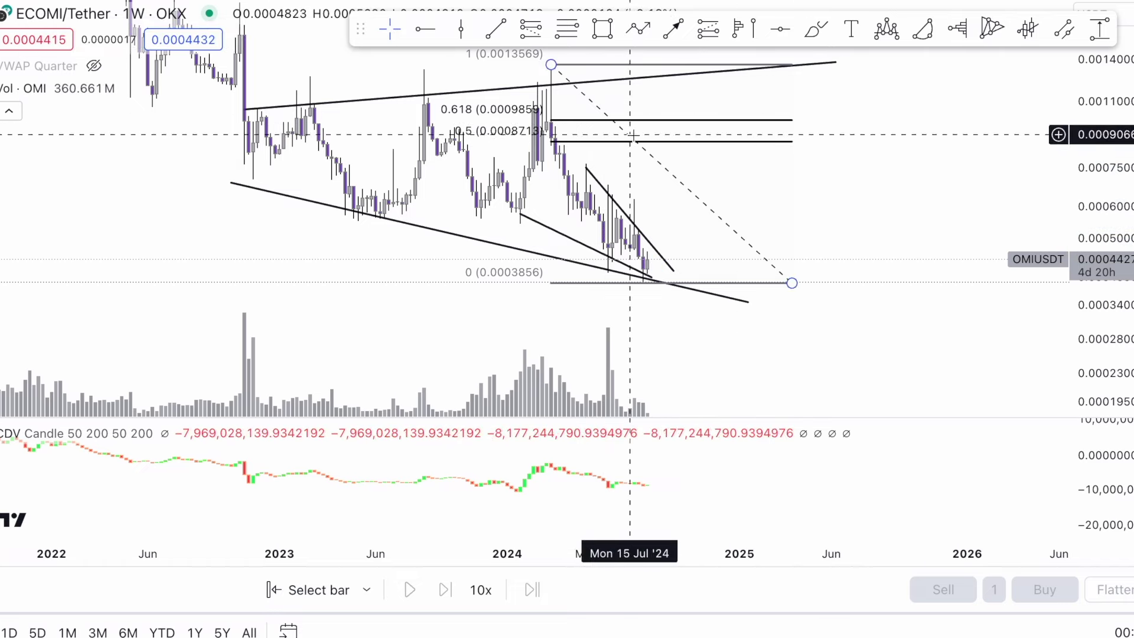
click(653, 158)
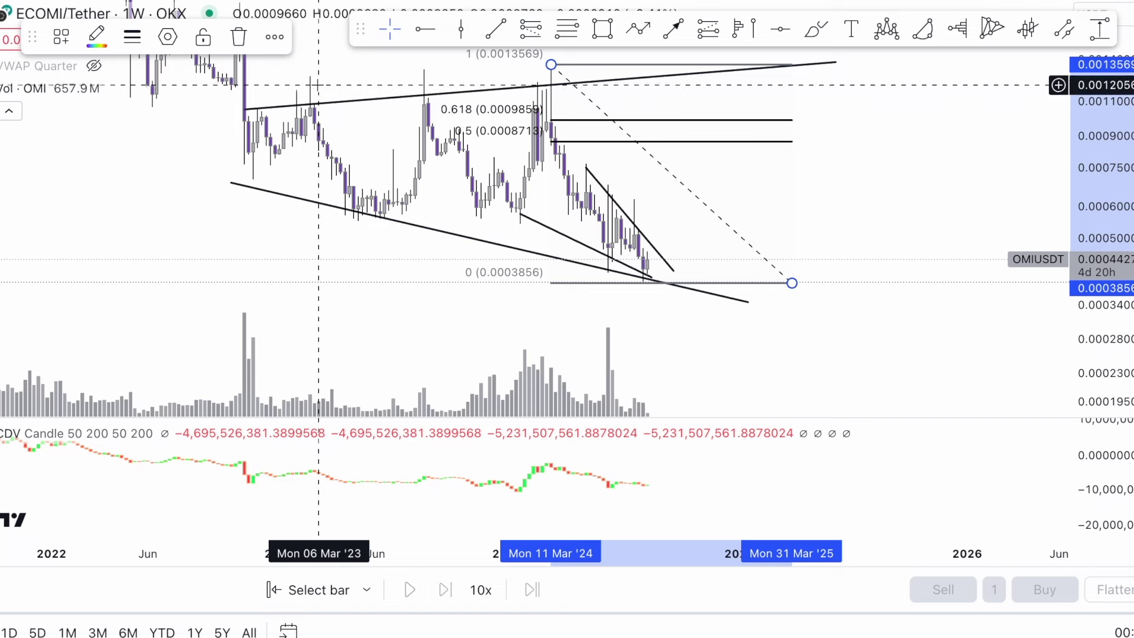
click(239, 36)
- Add a fixed range volume profile spanning from the latest candle back to spring 2022
click(739, 28)
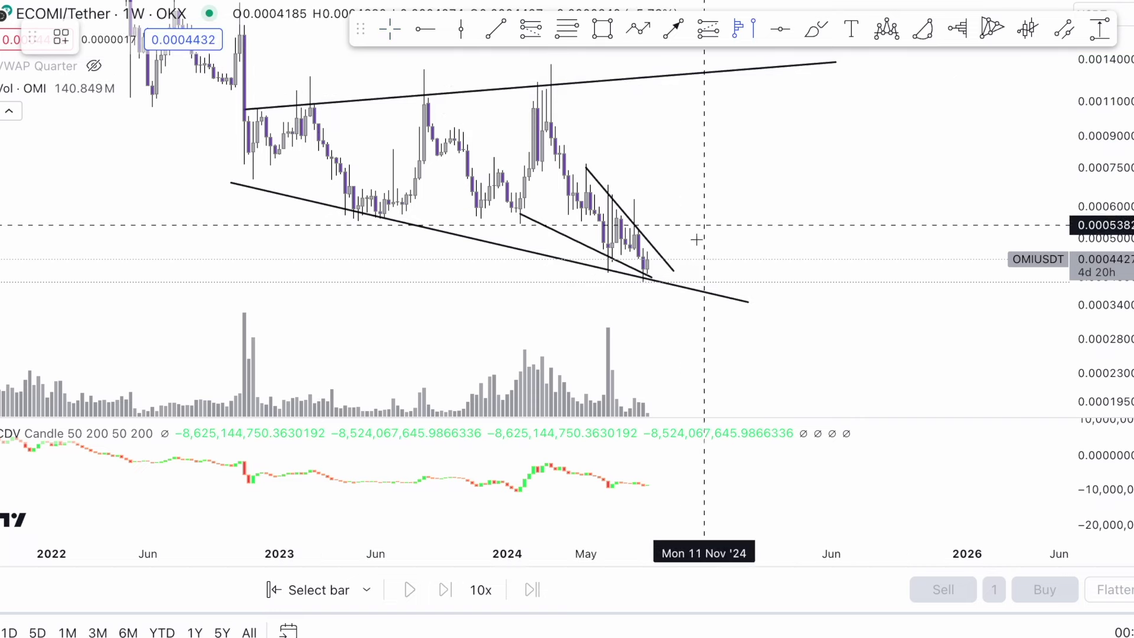
click(647, 257)
click(120, 238)
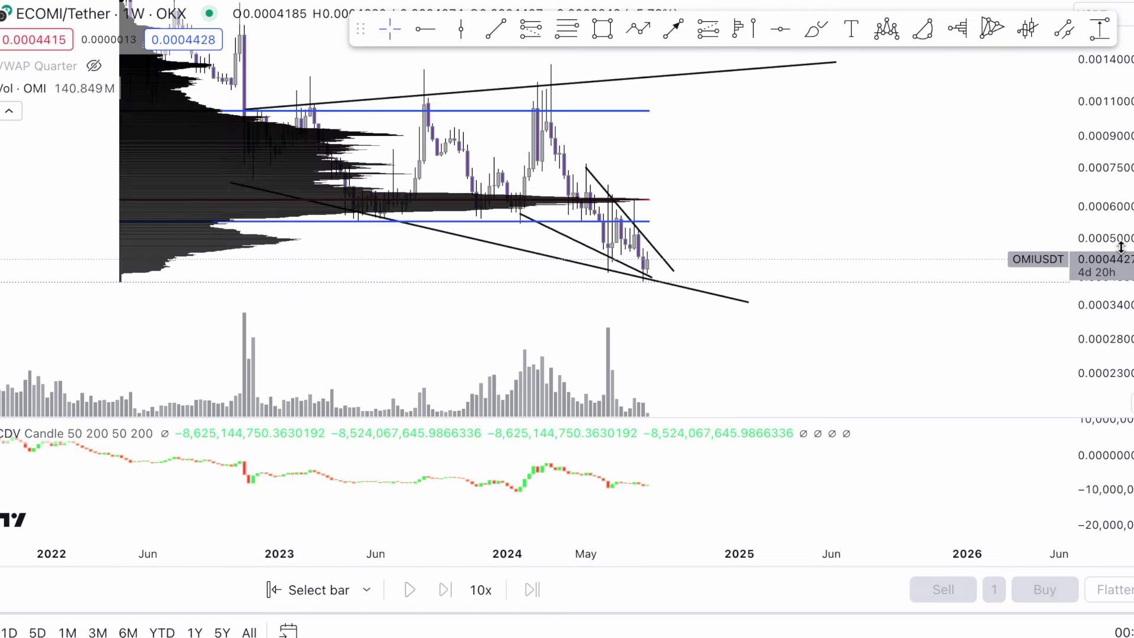
- Place a horizontal ray at about 0.0004938 from the peak of the volume profile's lower node
drag(1119, 253, 1119, 174)
drag(873, 225, 871, 173)
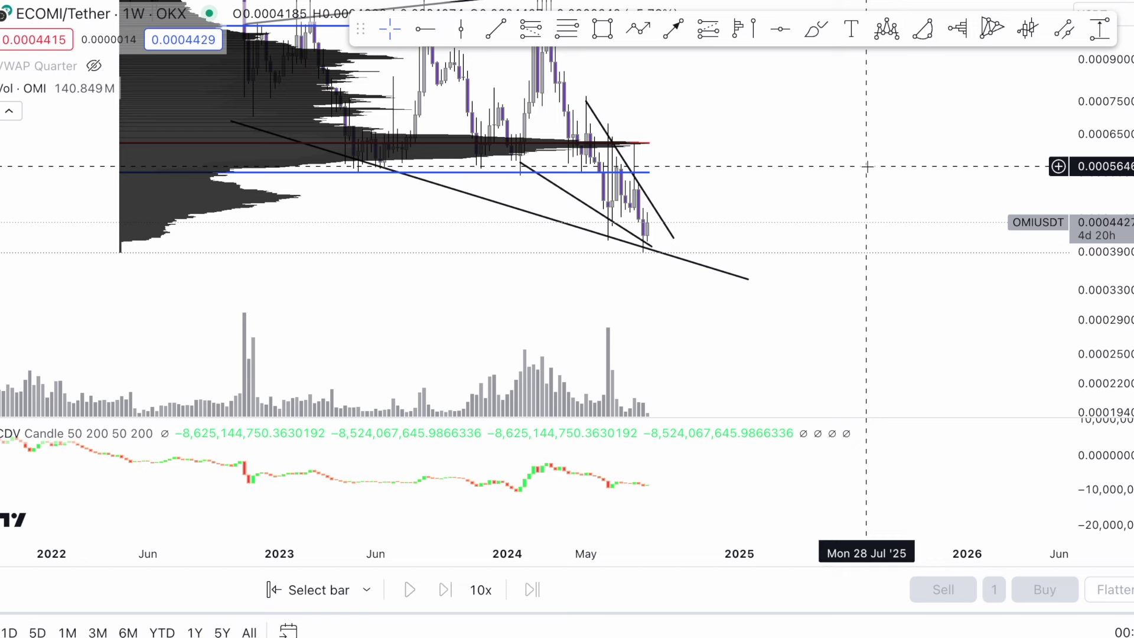
click(426, 30)
click(285, 197)
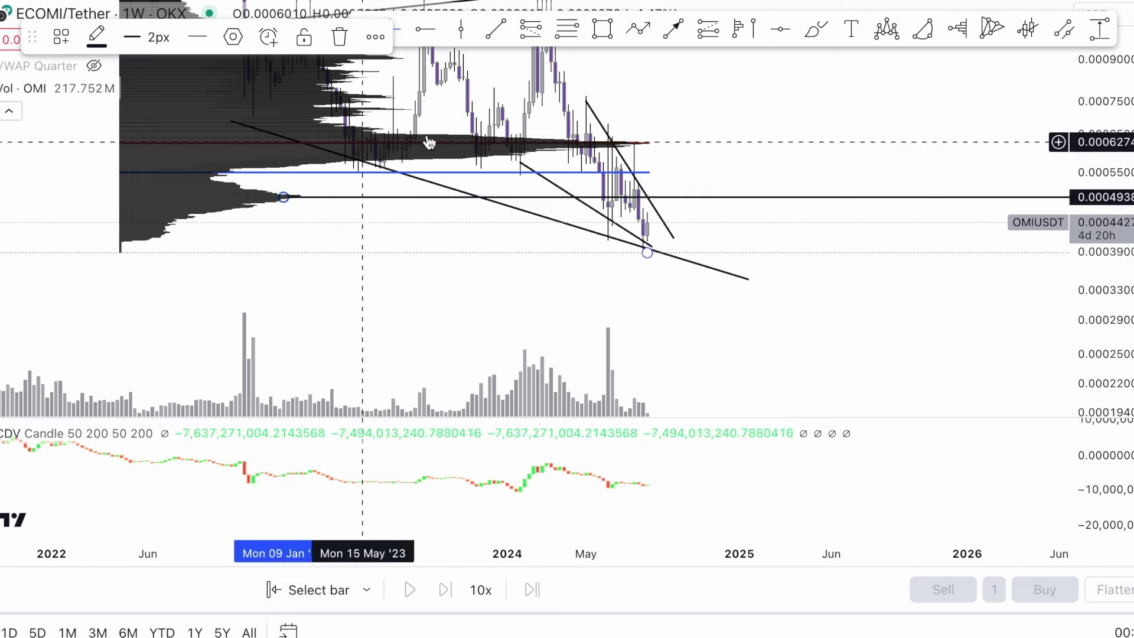
- Enlarge the CDV pane and draw a horizontal arrow extending forward from its June 2024 low
drag(883, 126, 870, 177)
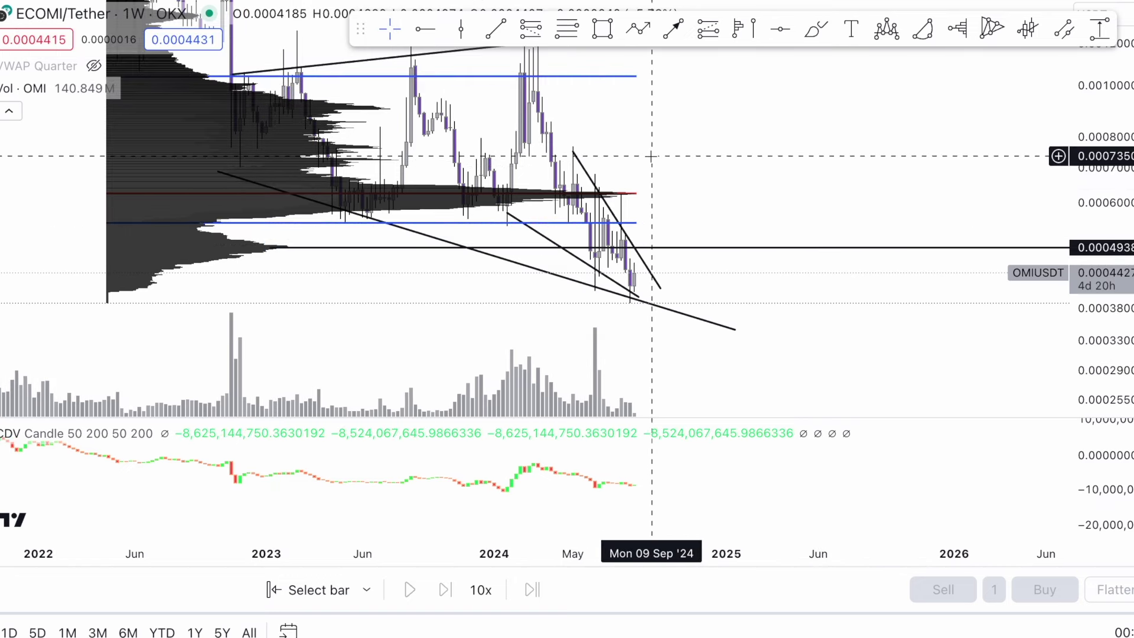
drag(690, 191, 762, 150)
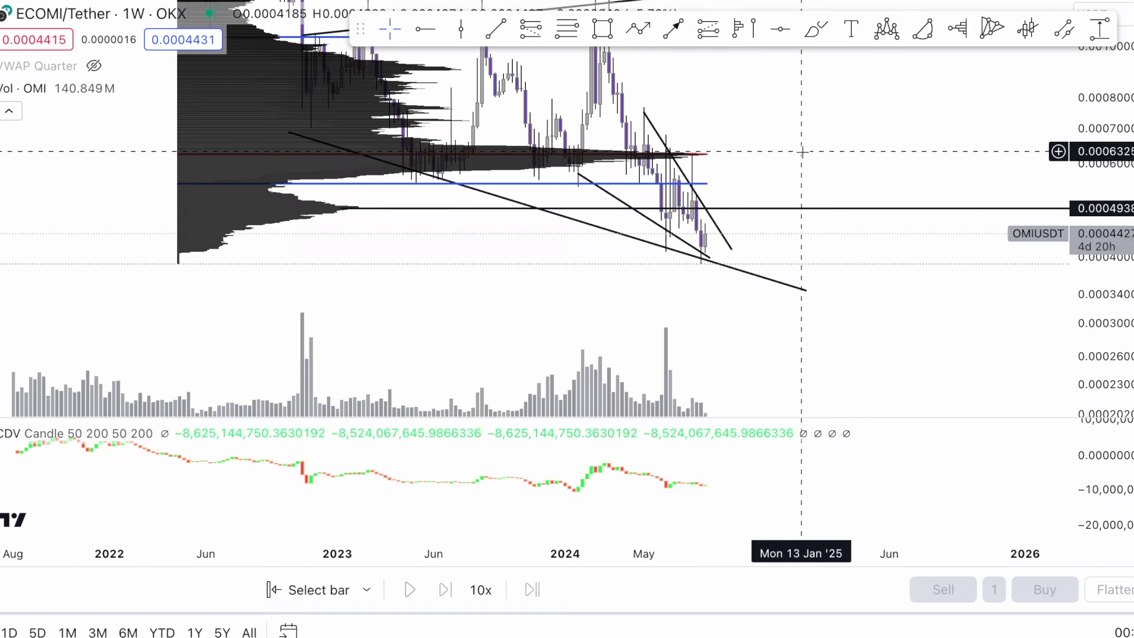
scroll(802, 150, up, 3)
drag(735, 276, 784, 195)
drag(764, 416, 600, 95)
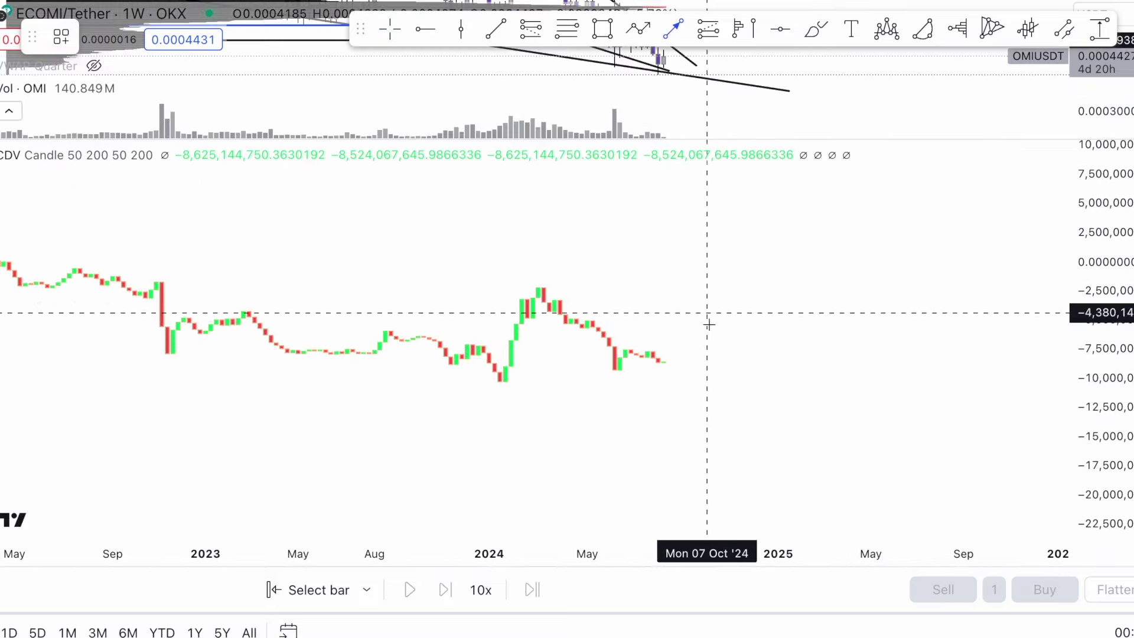
click(619, 369)
click(737, 369)
click(865, 375)
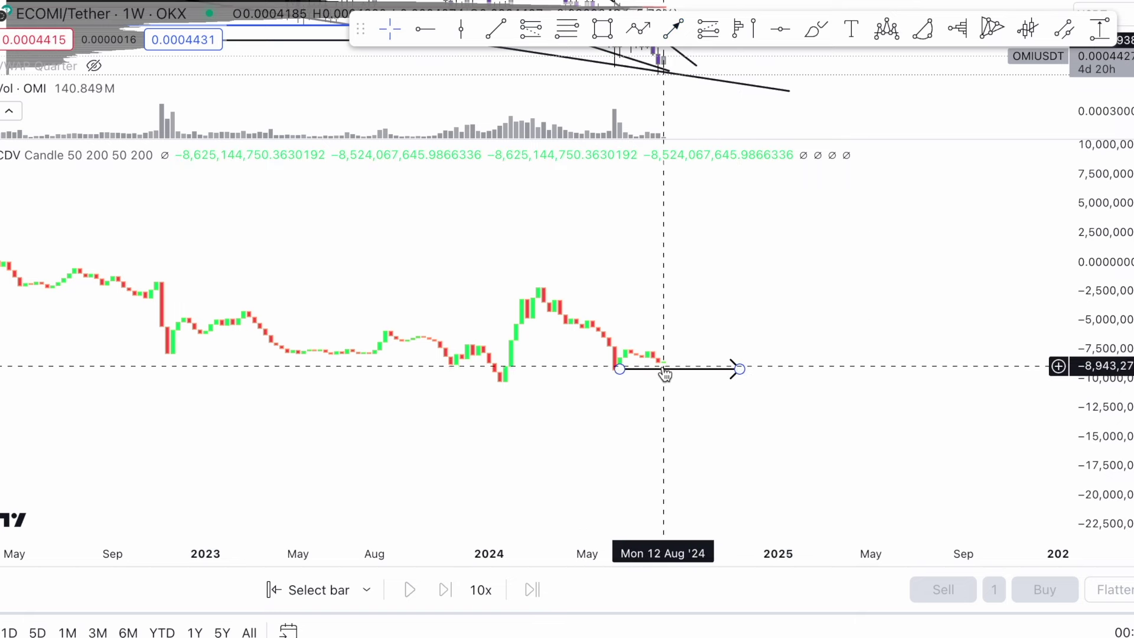
- Draw a short downward arrow beside the latest CDV candle, crossing the horizontal arrow
click(671, 33)
click(674, 361)
click(674, 386)
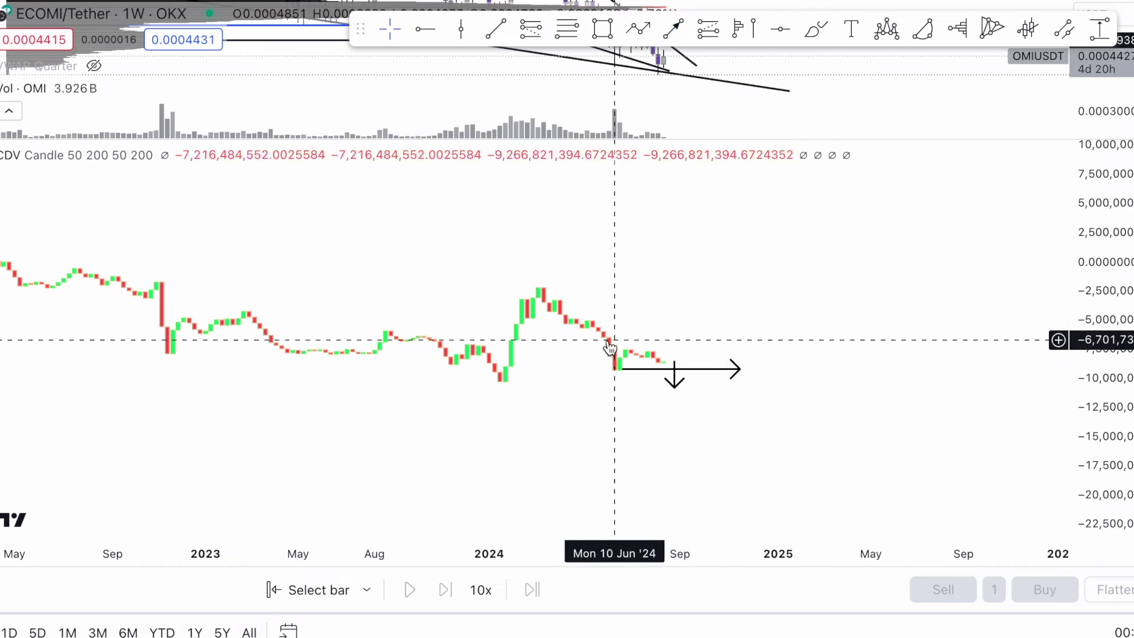
- Enlarge the price pane again and draw a horizontal arrow forward from the June 2024 candle close at about 0.00047
drag(718, 137, 697, 435)
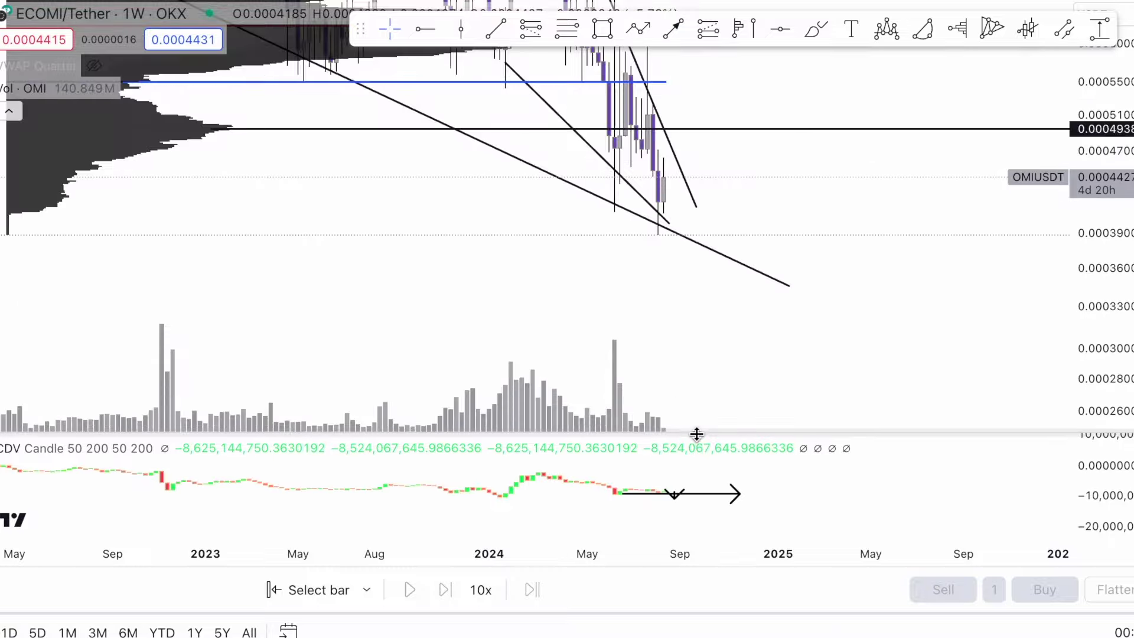
click(672, 28)
drag(615, 151, 773, 150)
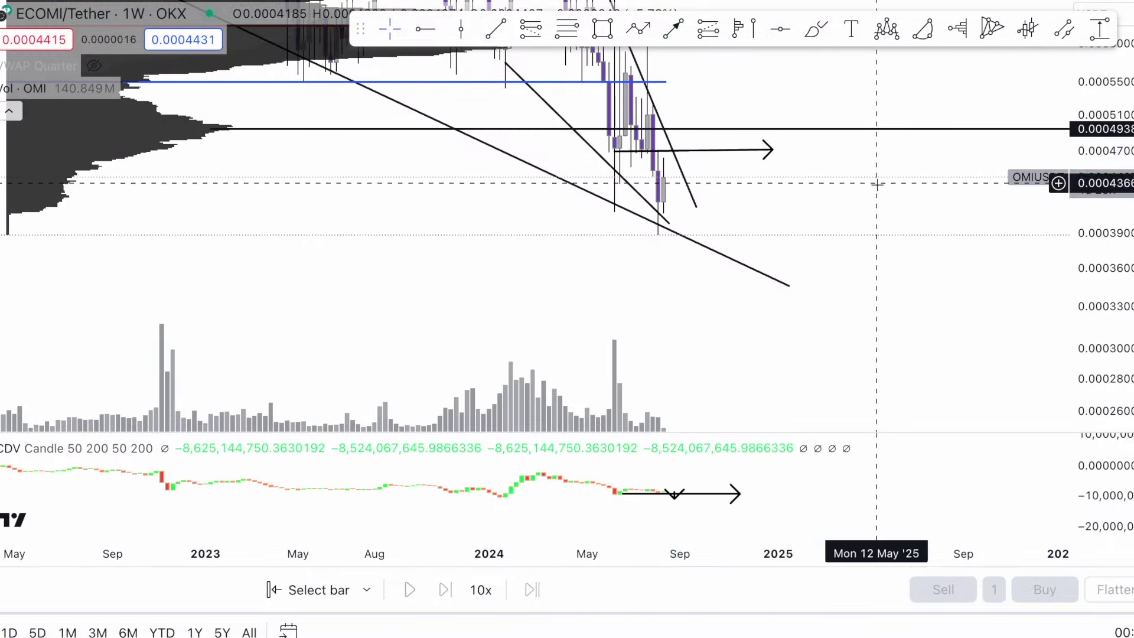
- Enlarge the CDV pane and draw a downward-sloping arrow over the latest declining volume bars
drag(713, 434, 697, 203)
click(672, 28)
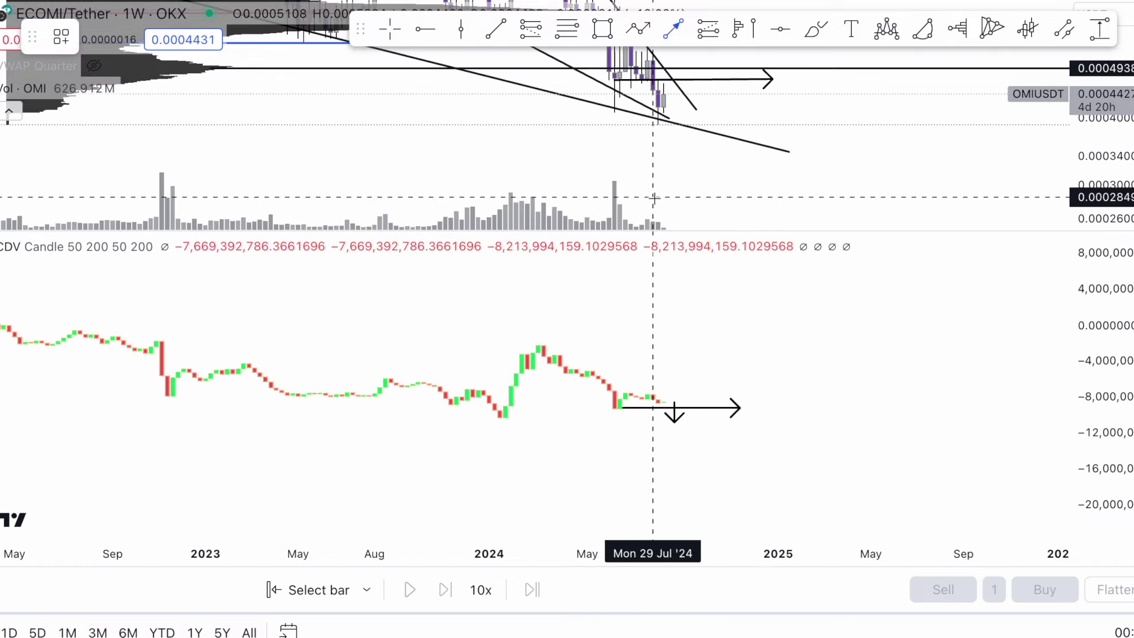
click(653, 197)
click(680, 224)
click(698, 216)
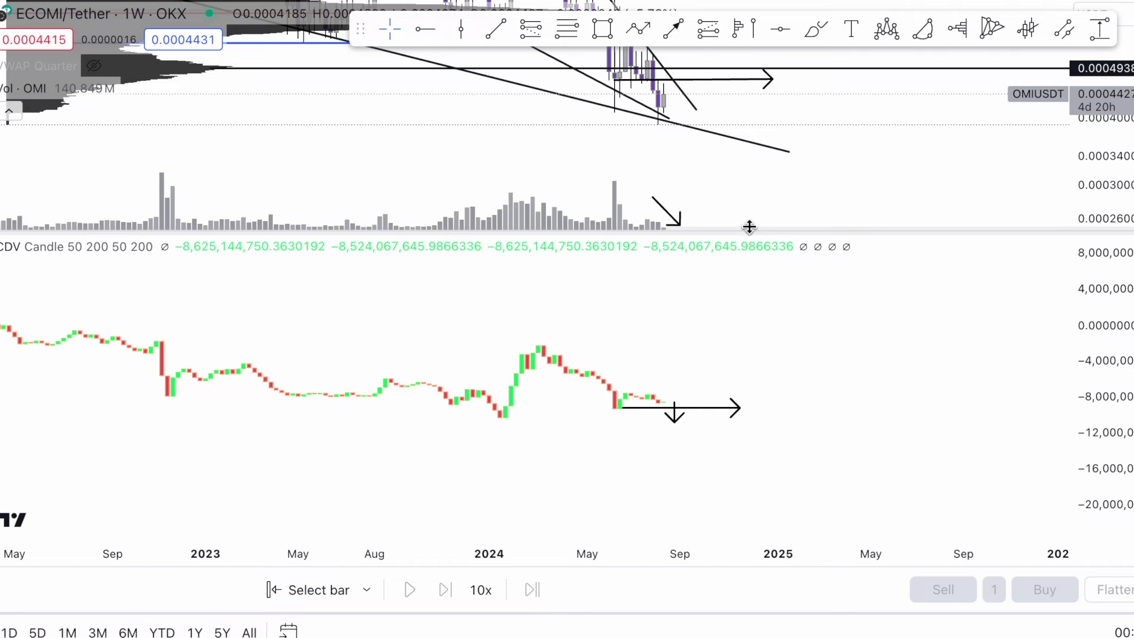
- Enlarge the price pane and draw a wide rectangle over the recent lows, from about 0.00043 down to 0.00039
drag(746, 230, 746, 415)
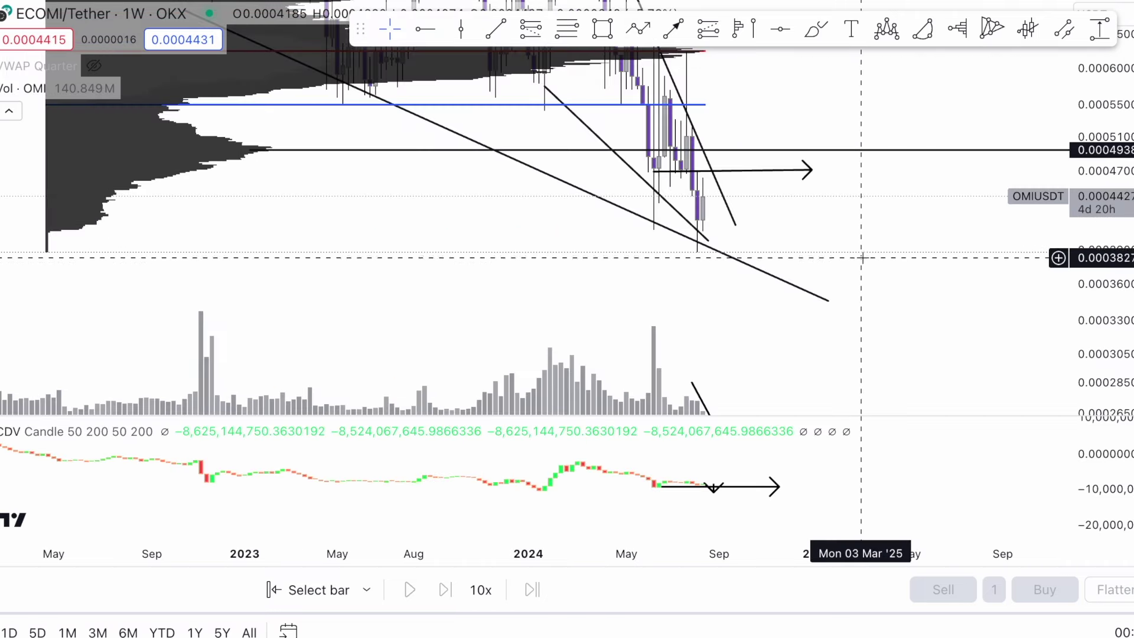
click(605, 42)
mouse_move(54, 208)
mouse_down()
mouse_move(380, 244)
mouse_move(925, 267)
mouse_move(970, 253)
mouse_up()
click(974, 286)
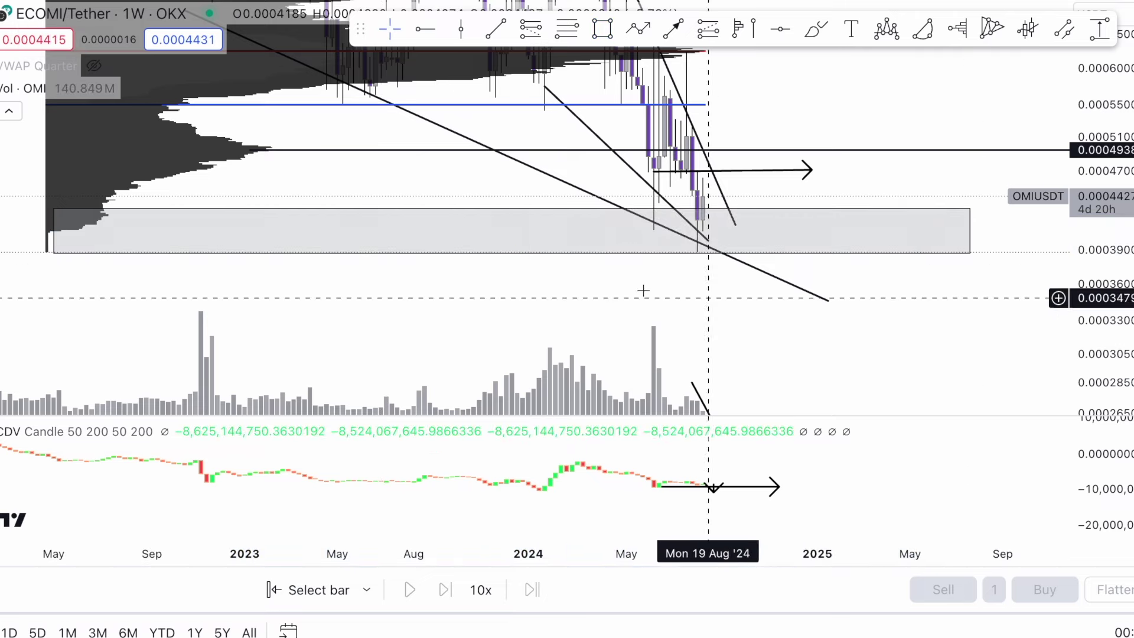
- Show the hidden quarterly VWAP indicator on the price chart
drag(1124, 104, 1093, 282)
drag(887, 111, 891, 156)
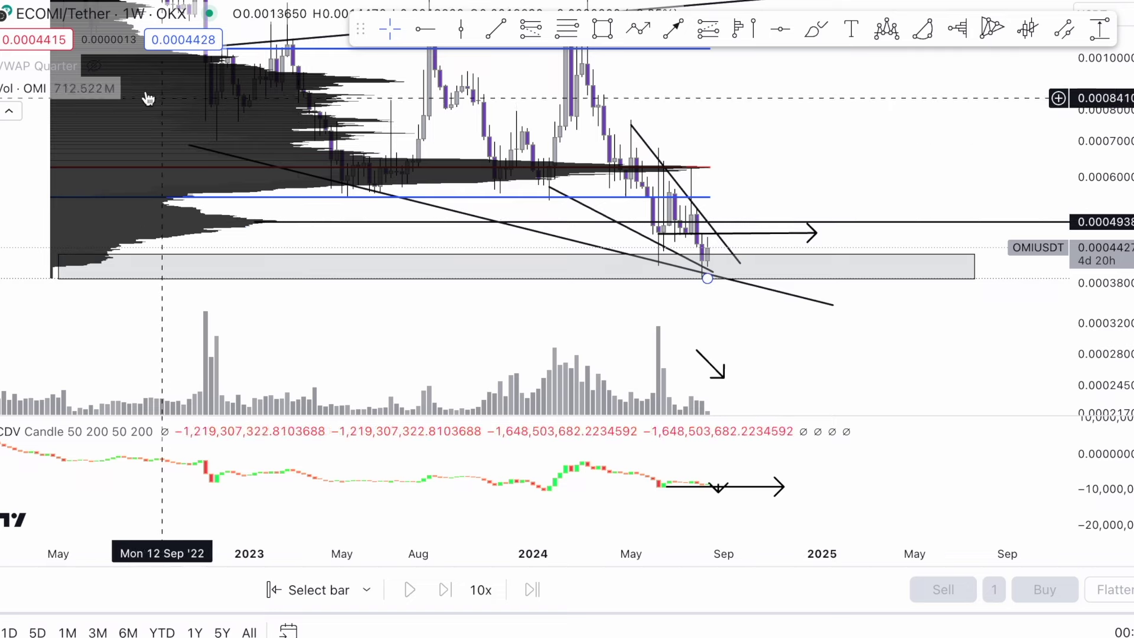
click(91, 65)
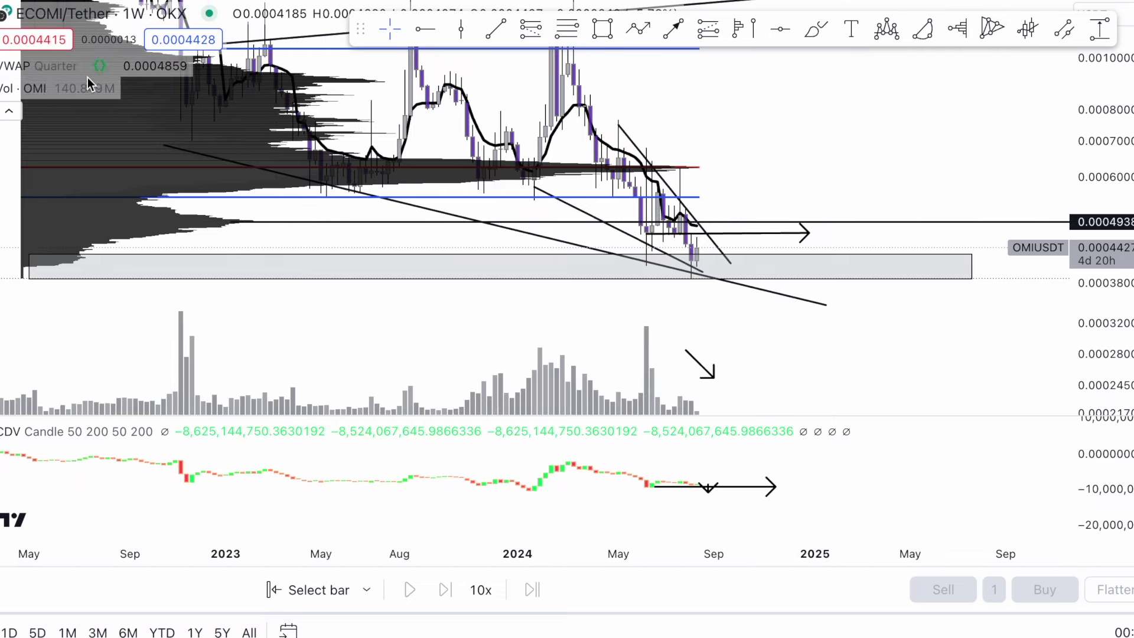
scroll(806, 152, up, 2)
scroll(806, 153, up, 4)
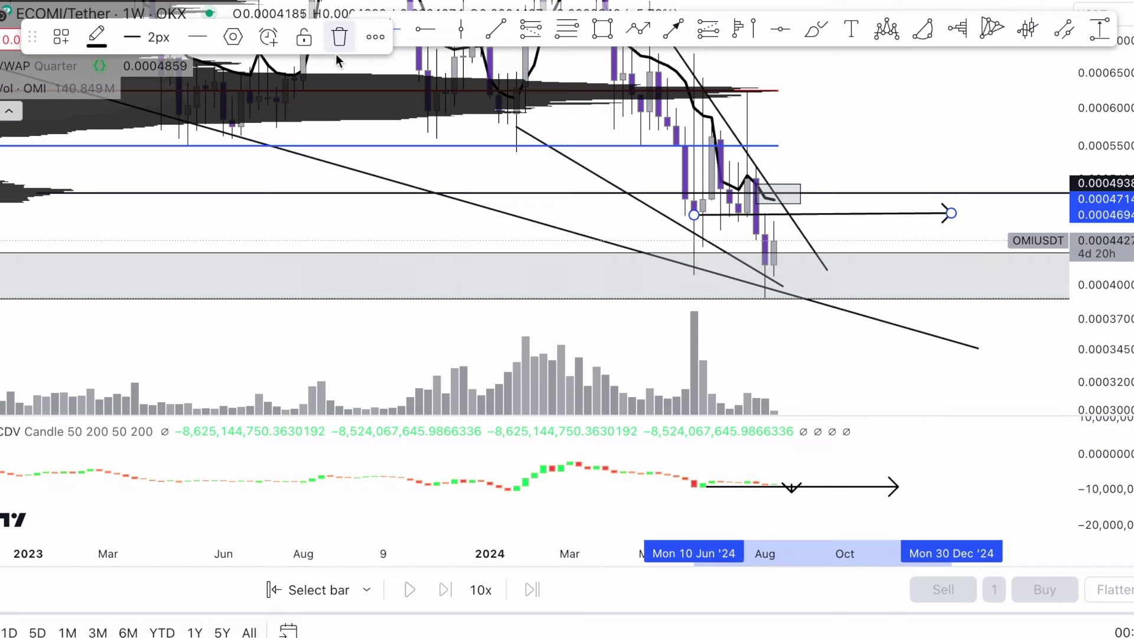
- Add a price range measurement from the latest candle's open at about 0.00042 up to the small box beneath the 0.0004938 line
scroll(873, 136, down, 2)
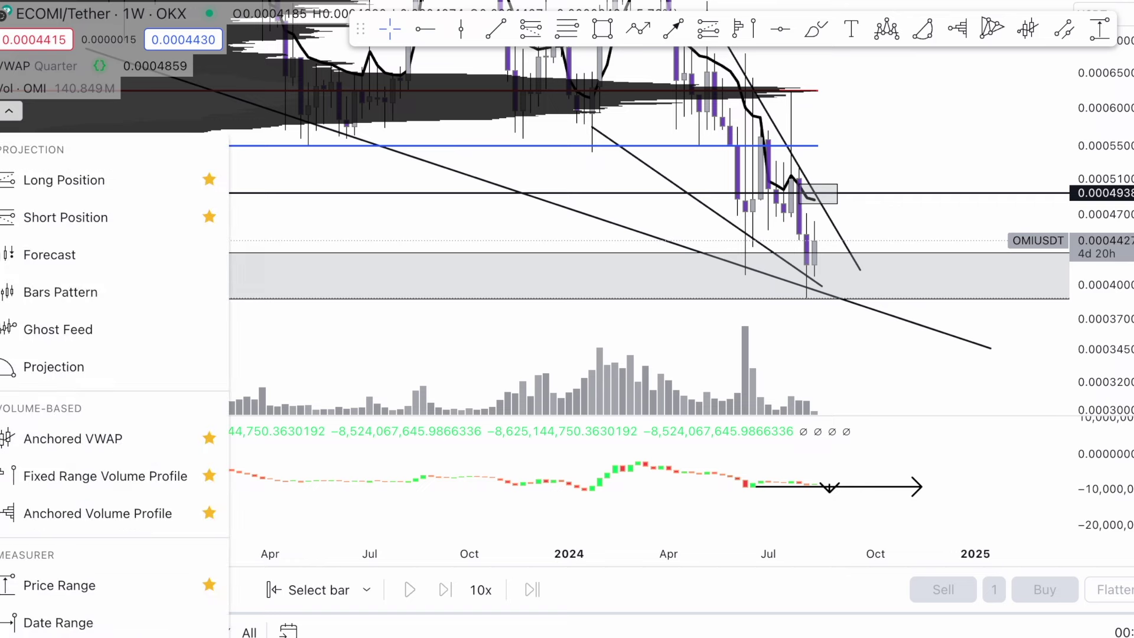
click(152, 583)
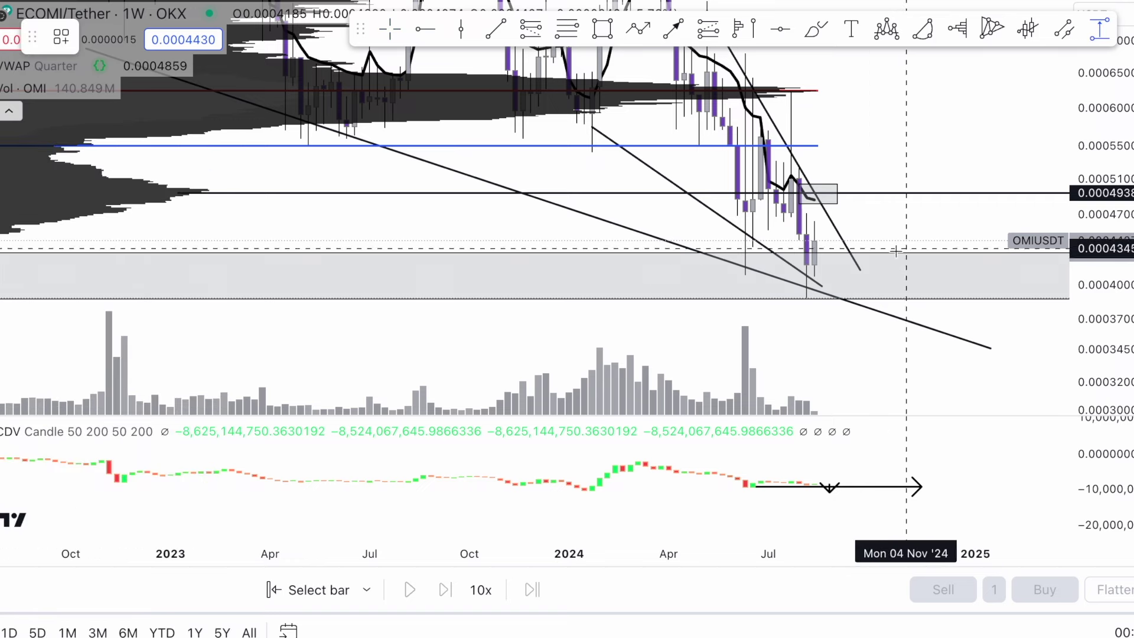
click(823, 264)
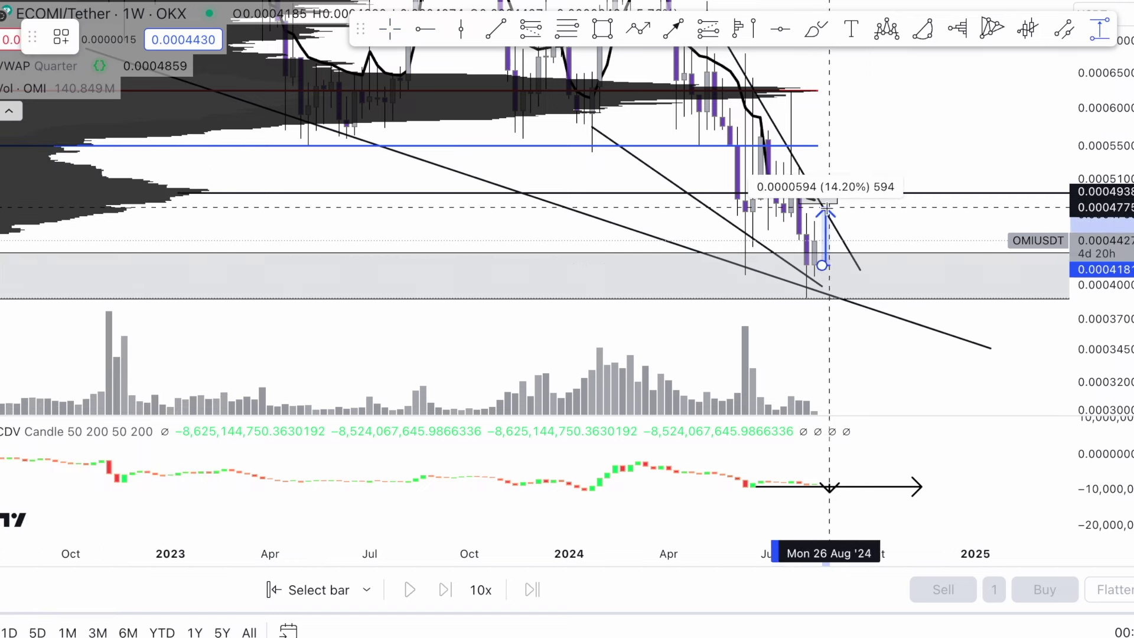
click(829, 204)
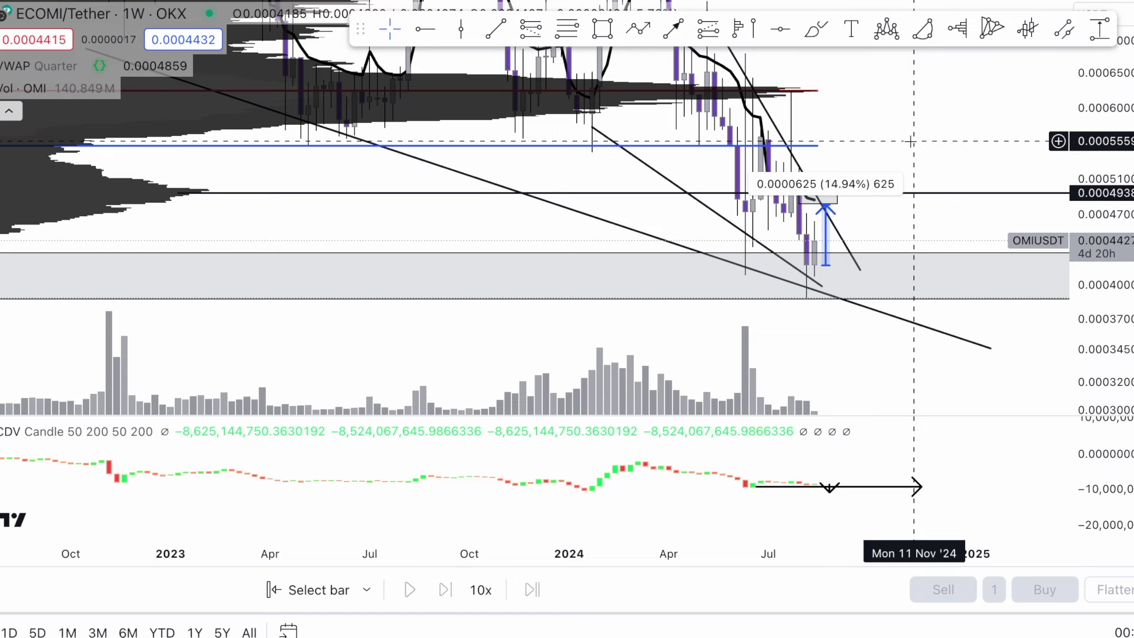
drag(910, 141, 916, 118)
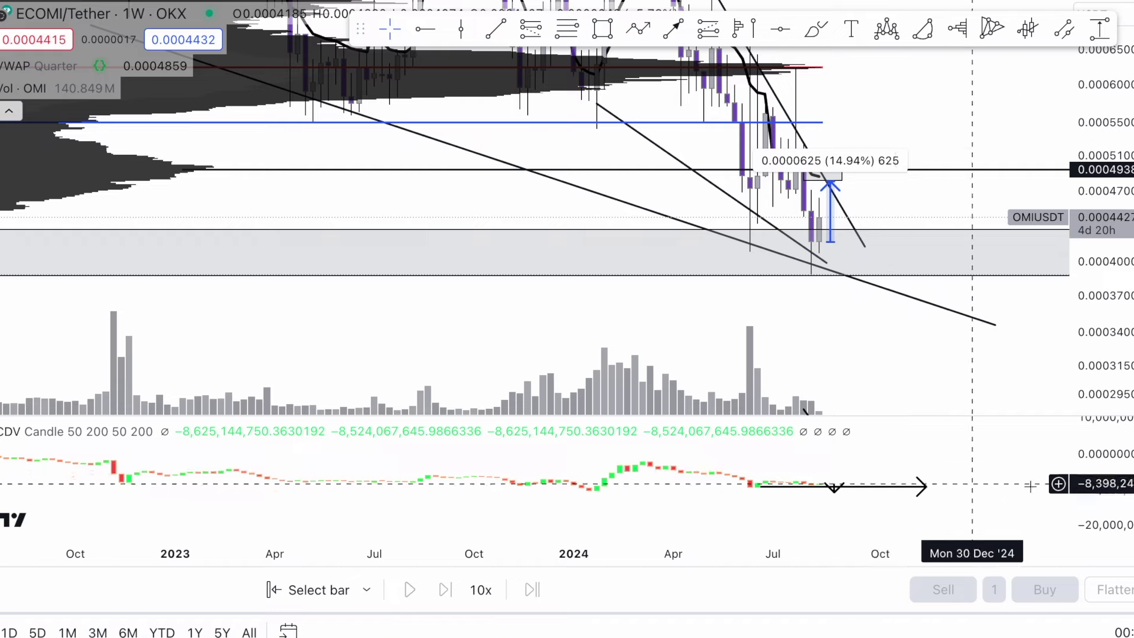
- Enlarge the CDV pane to examine the latest candles against the horizontal arrow, and return most of the height to the price pane
drag(1015, 416, 1039, 187)
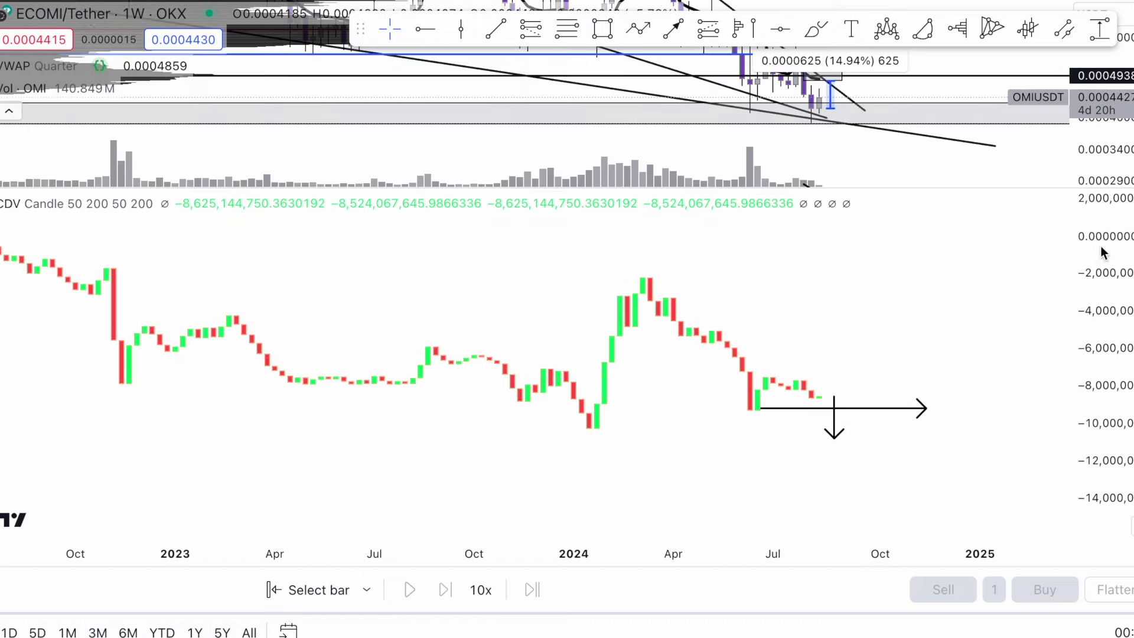
drag(898, 187, 891, 257)
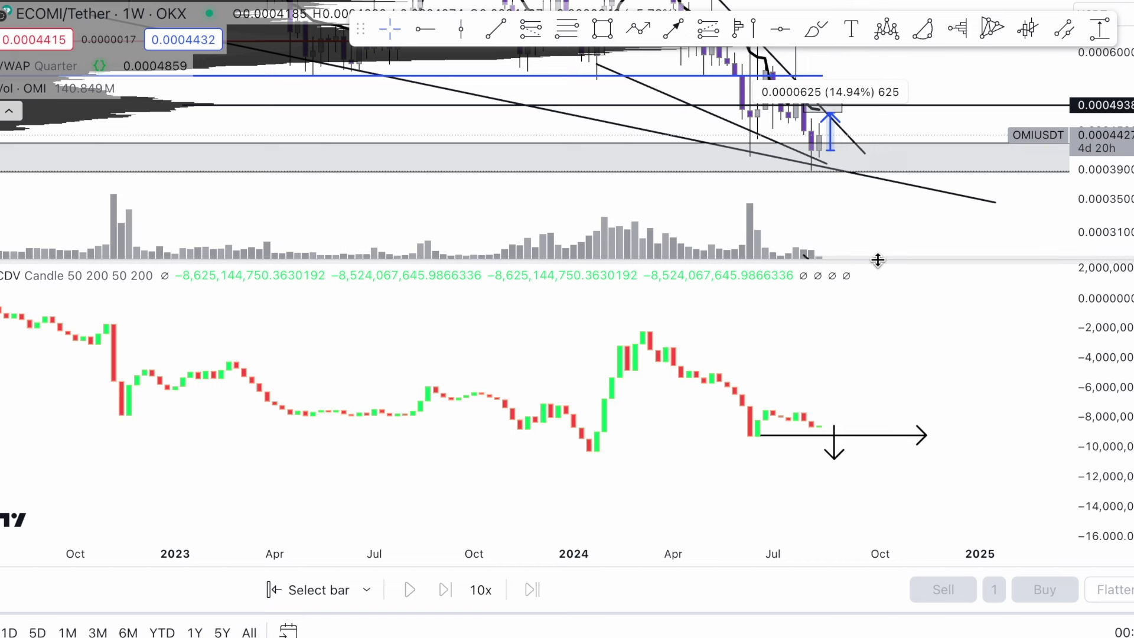
drag(879, 263, 863, 468)
- Add a fixed range volume profile over the single weekly candle of 5 August 2024
scroll(860, 225, up, 3)
scroll(861, 225, up, 5)
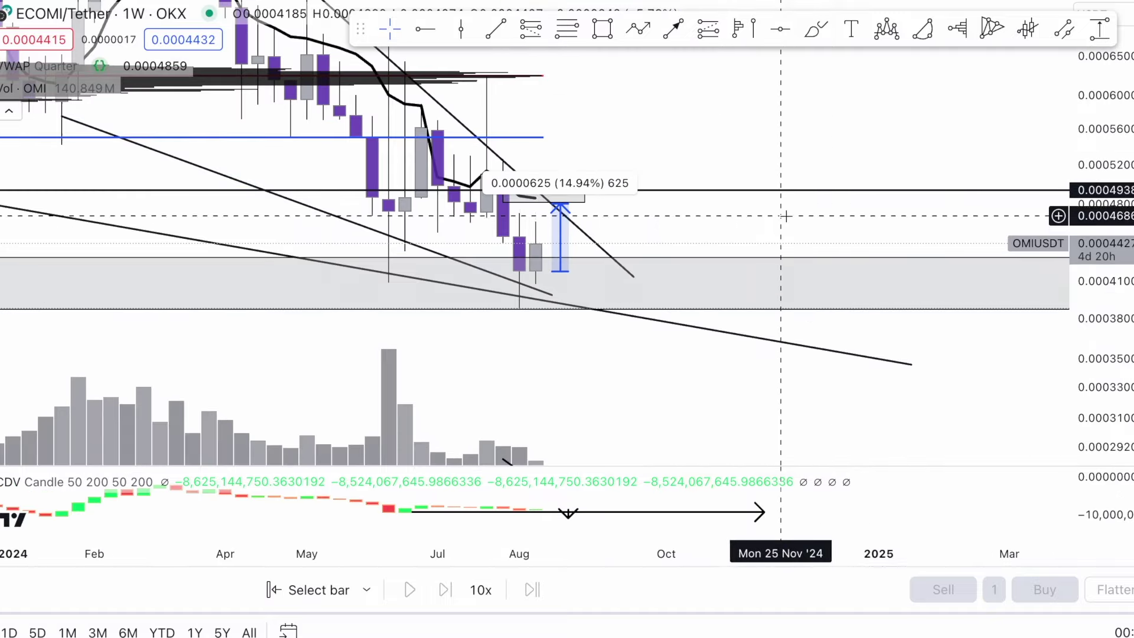
click(741, 28)
click(486, 191)
click(486, 291)
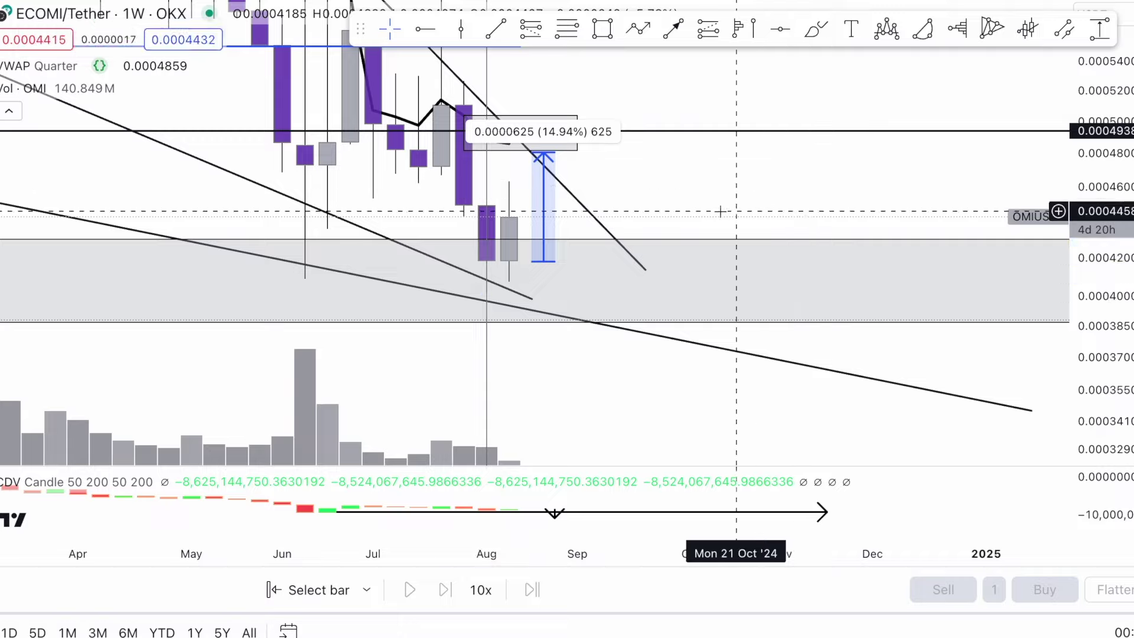
- Draw a rectangle around the 5 August candle's lower wick, from about 0.00040 down to 0.00038, between 29 July and 12 August
scroll(759, 169, up, 5)
drag(786, 141, 852, 121)
scroll(853, 123, up, 4)
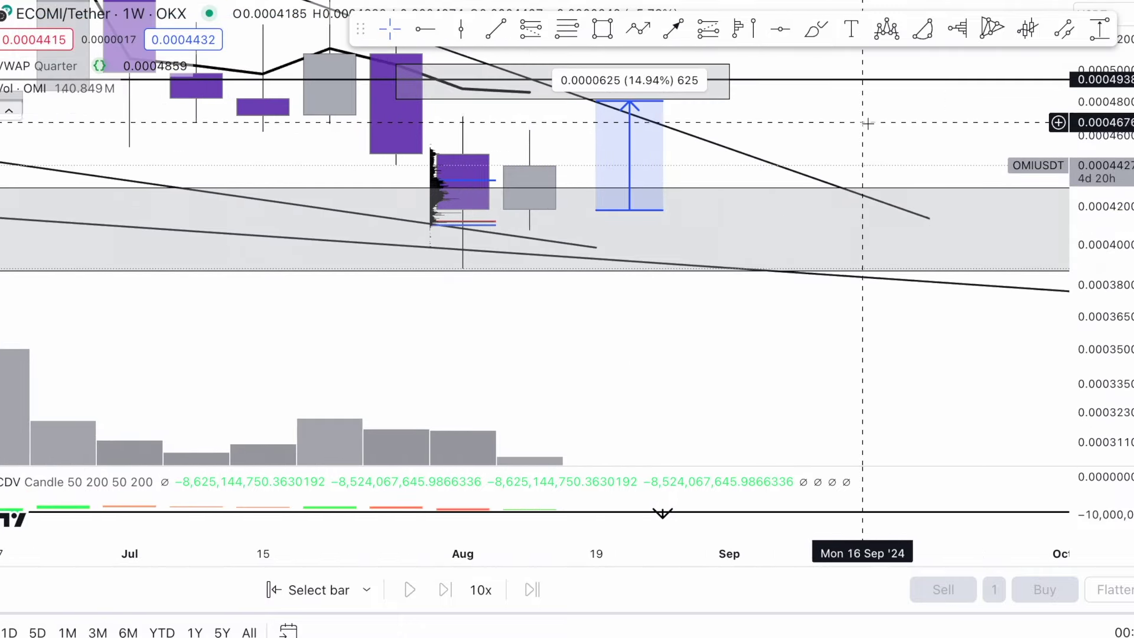
drag(1100, 295, 1100, 118)
scroll(455, 241, up, 3)
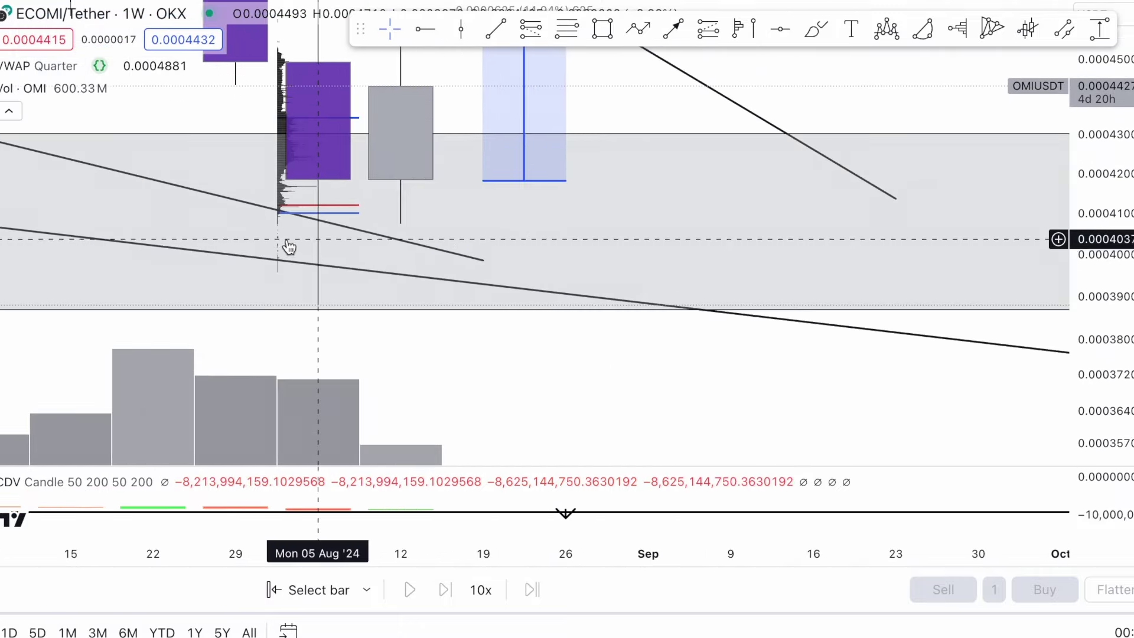
drag(401, 238, 587, 202)
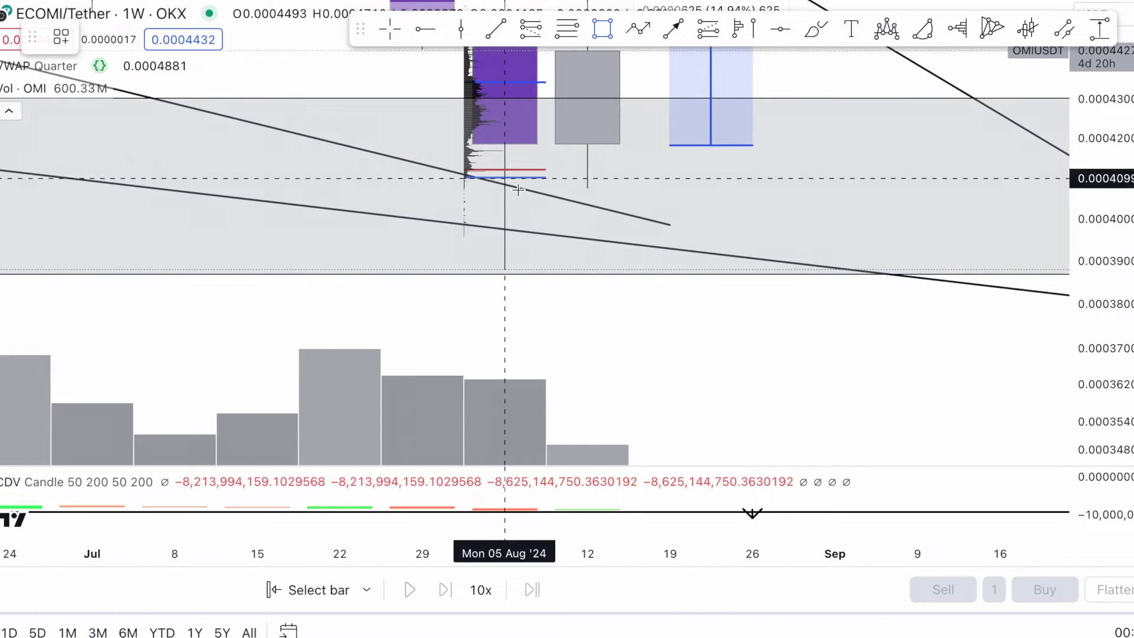
mouse_move(422, 203)
mouse_down()
mouse_move(588, 239)
mouse_move(607, 278)
mouse_up()
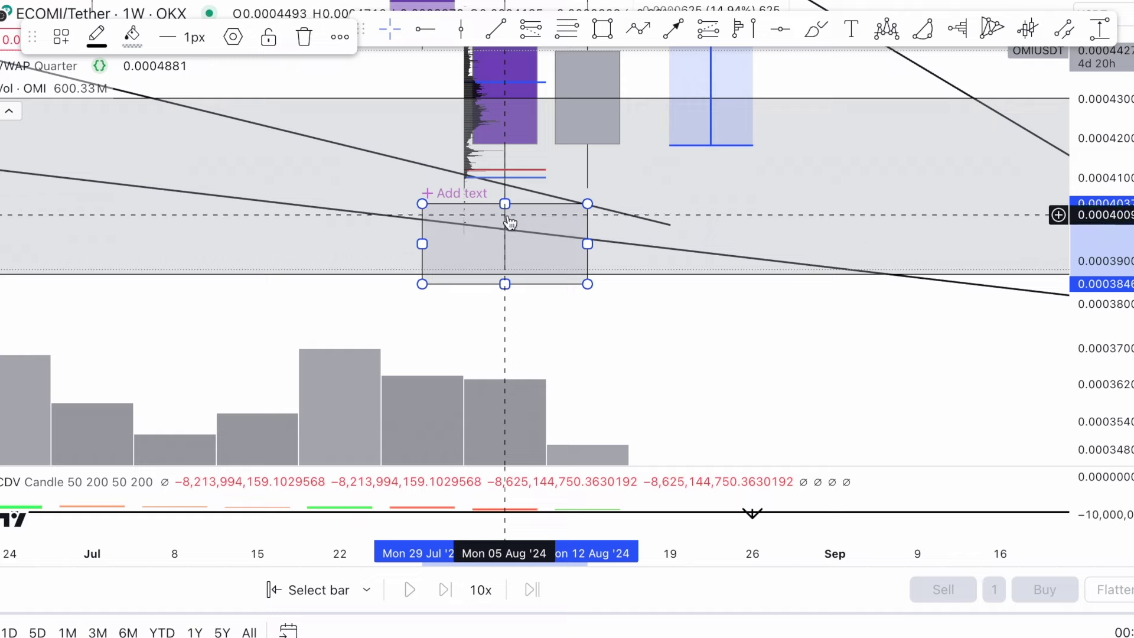
- Enlarge the CDV pane and draw a downward-sloping arrow over the last two volume bars, starting above the 5 August bar
drag(1126, 111, 1079, 330)
mouse_move(853, 465)
mouse_down()
mouse_move(867, 233)
mouse_move(853, 270)
mouse_up()
click(673, 30)
click(506, 186)
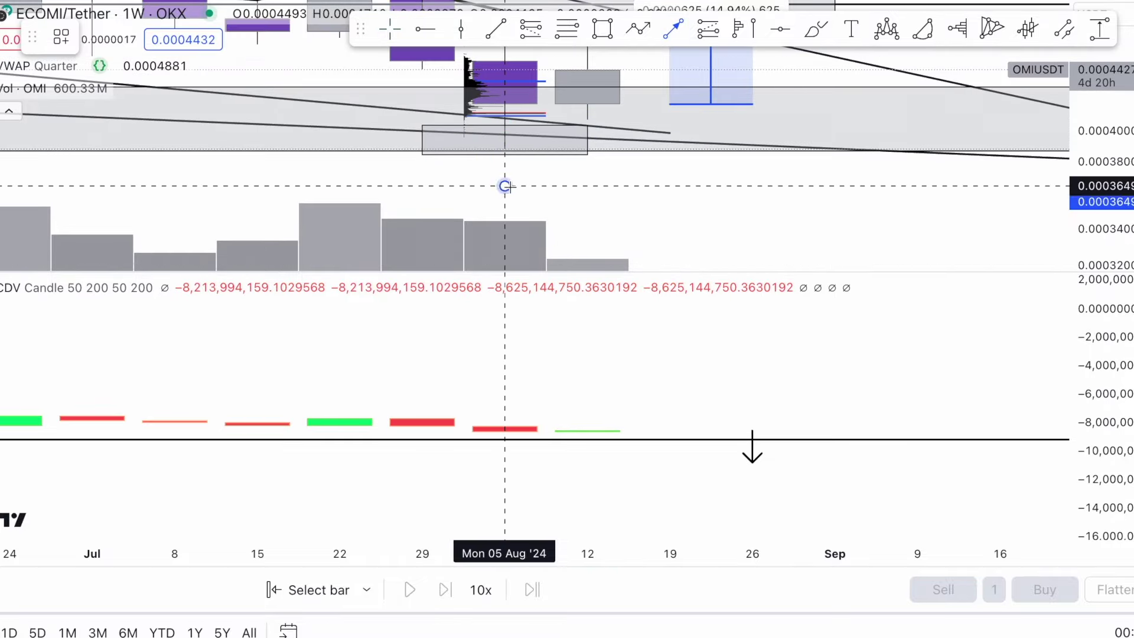
click(669, 256)
- Draw a vertical downward arrow pointing at the latest CDV candle, dated 12 August 2024
click(662, 31)
click(587, 365)
click(587, 429)
click(728, 355)
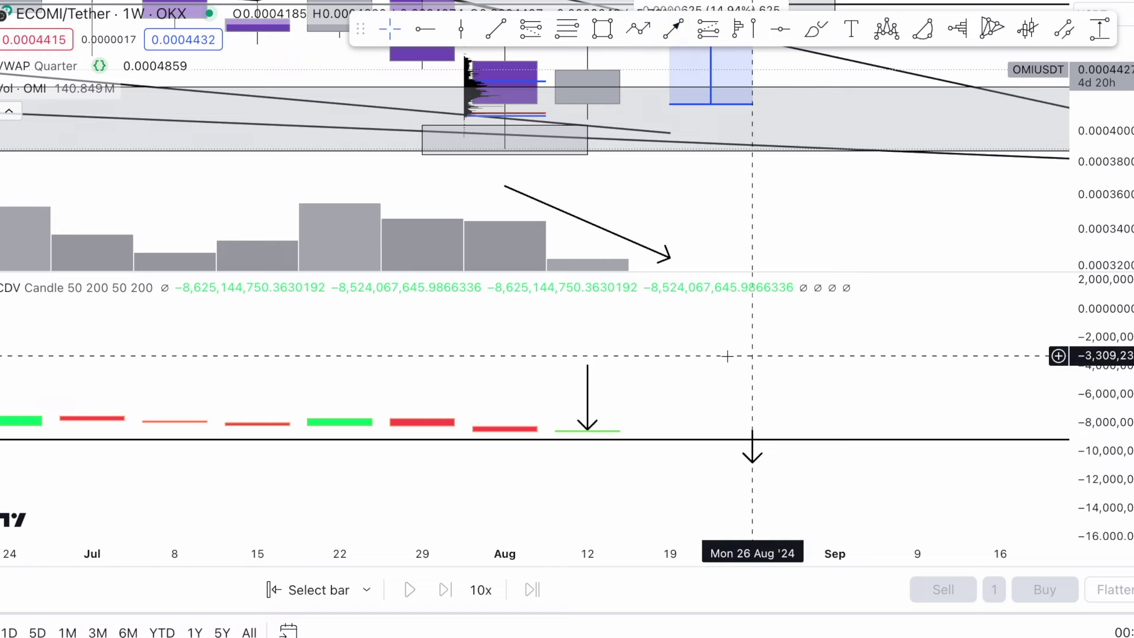
- Stretch the CDV scale and compare the boxed August price low and its volume with the CDV candles above the horizontal June level
scroll(732, 355, down, 5)
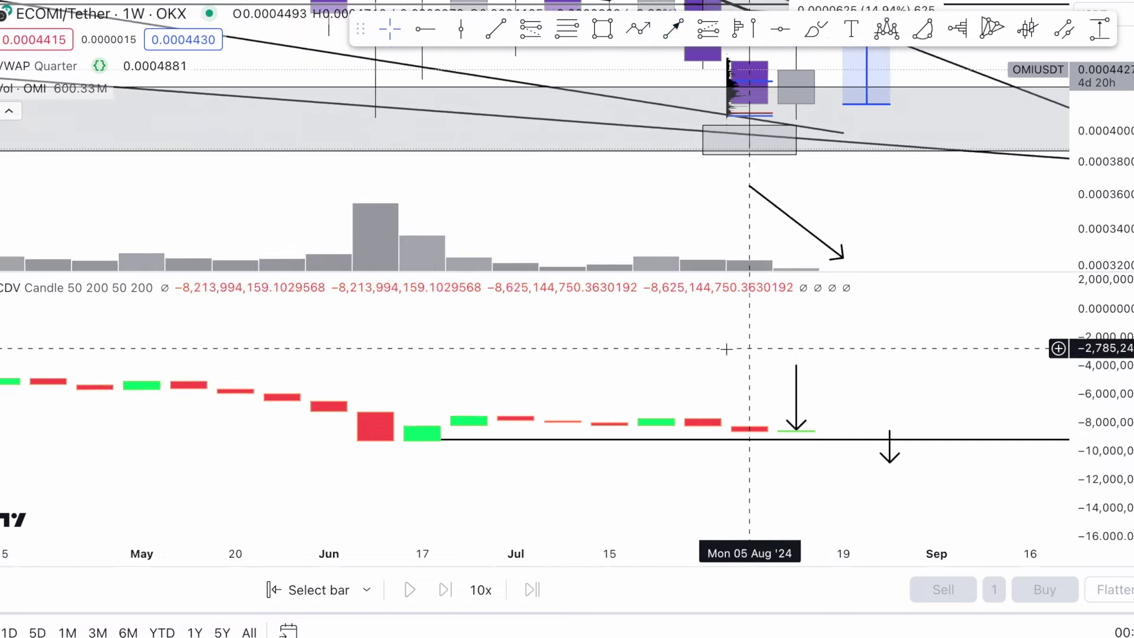
drag(1117, 446, 1122, 260)
drag(912, 349, 885, 413)
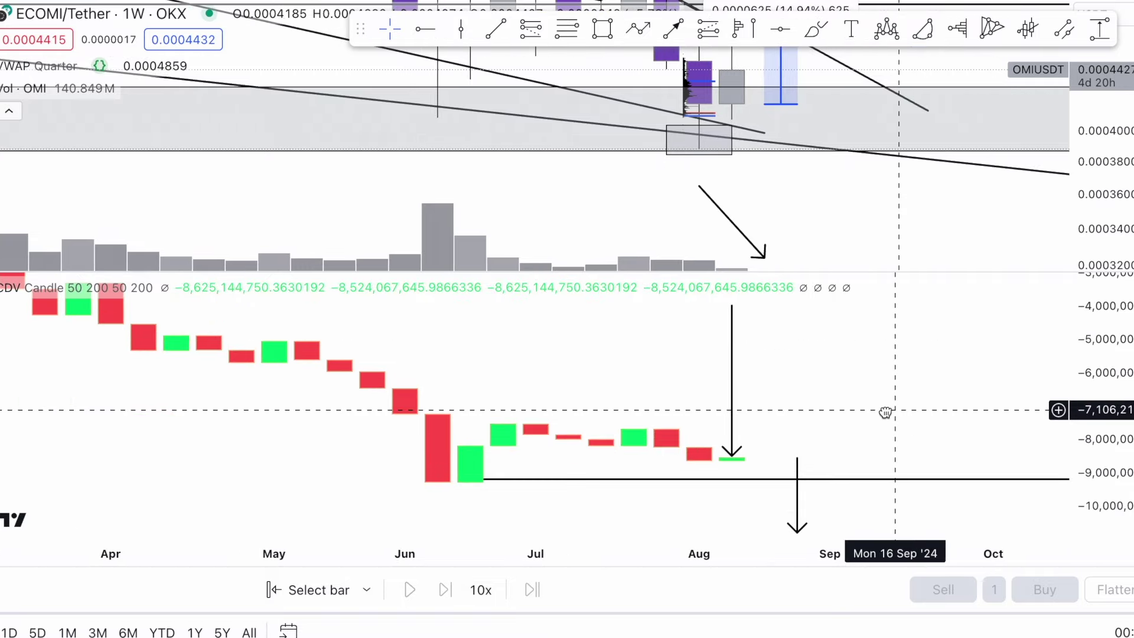
drag(826, 194, 814, 218)
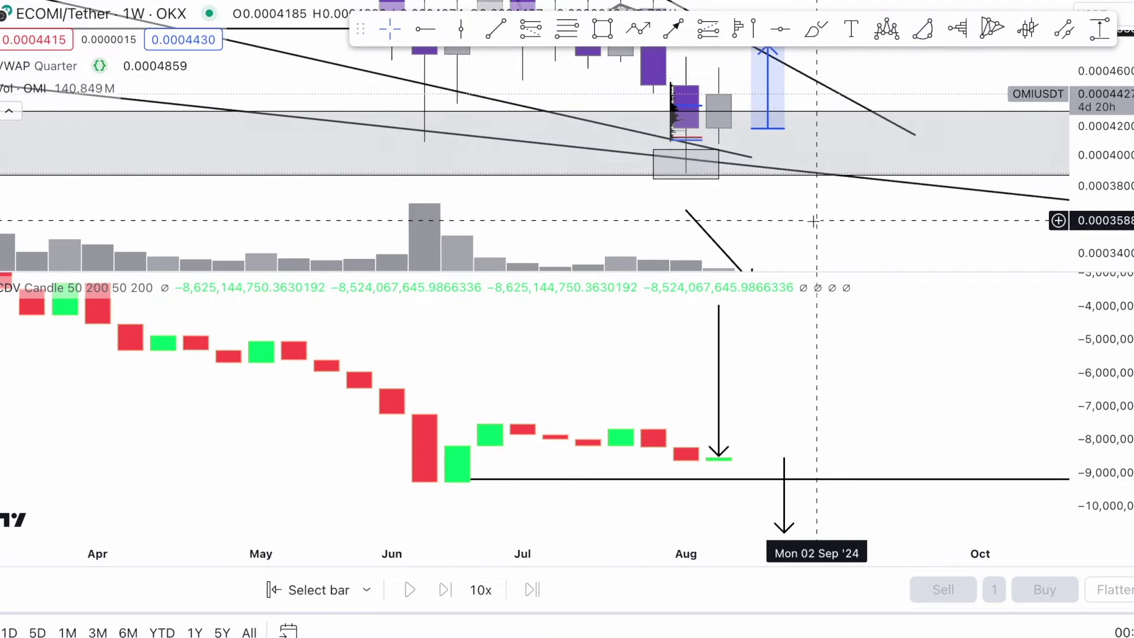
click(688, 172)
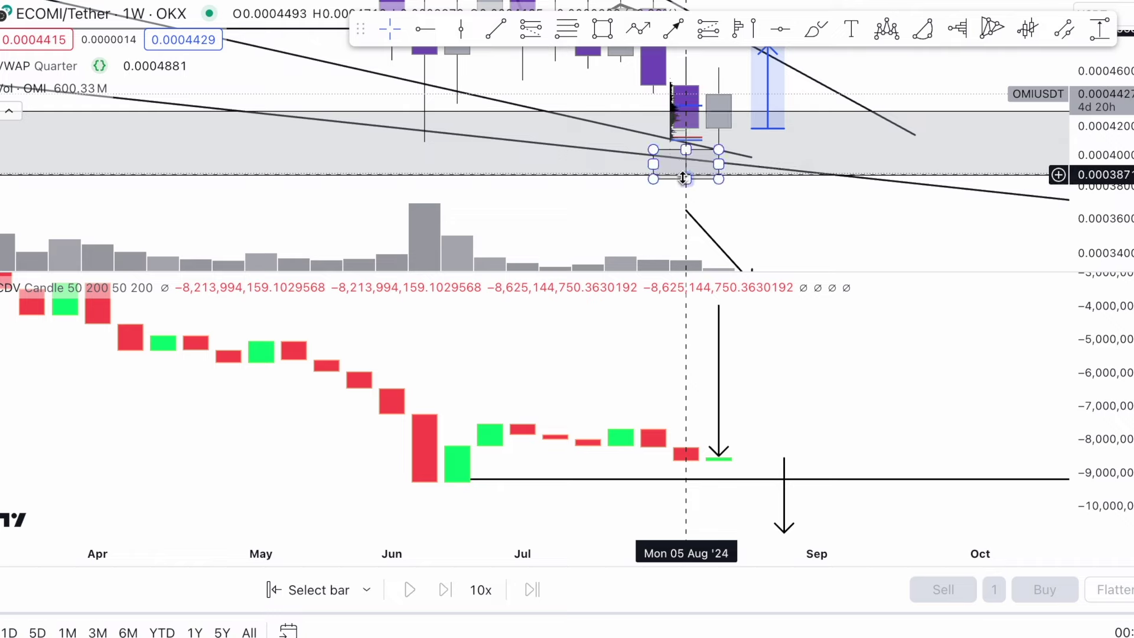
click(697, 184)
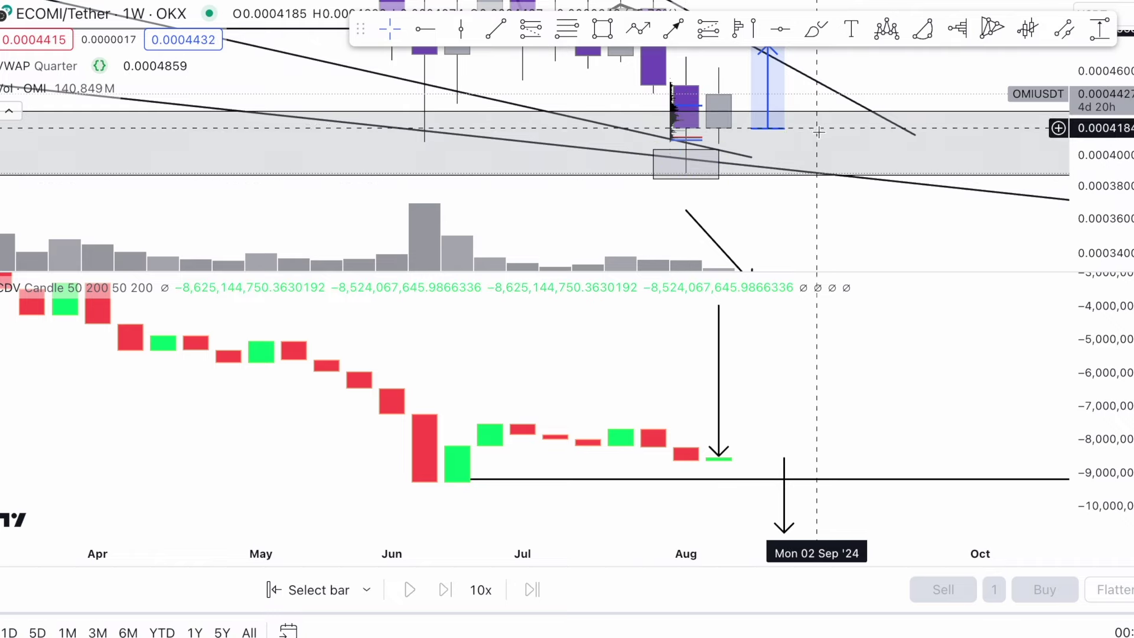
drag(816, 133, 819, 154)
scroll(818, 156, down, 3)
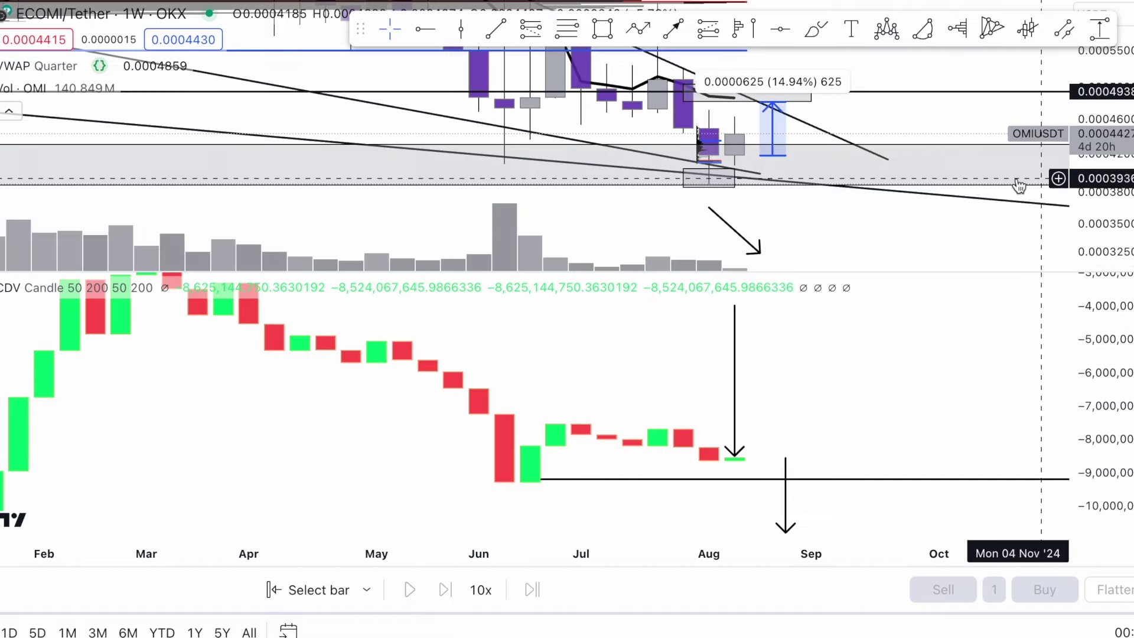
scroll(921, 224, down, 5)
drag(907, 248, 900, 249)
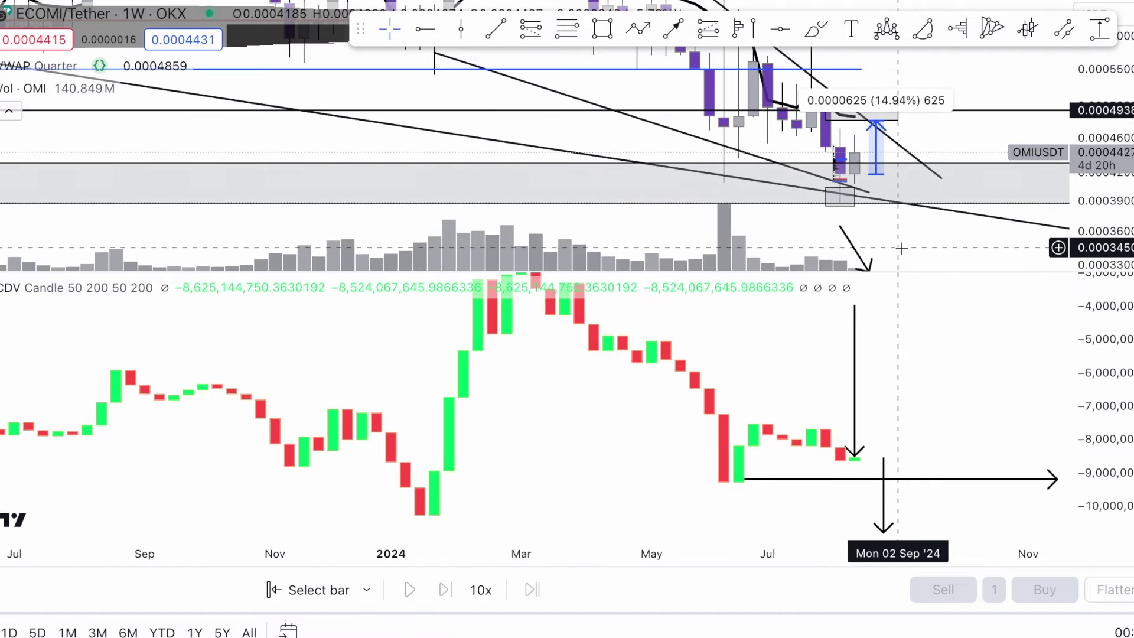